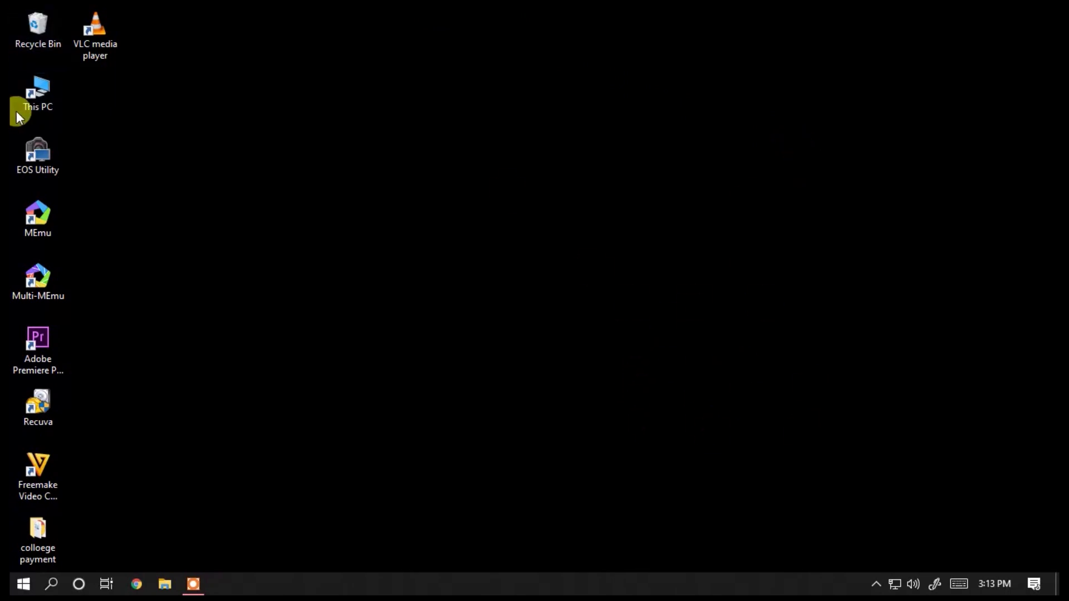
Create a new folder named vv on Local Disk (F:).
double_click(41, 98)
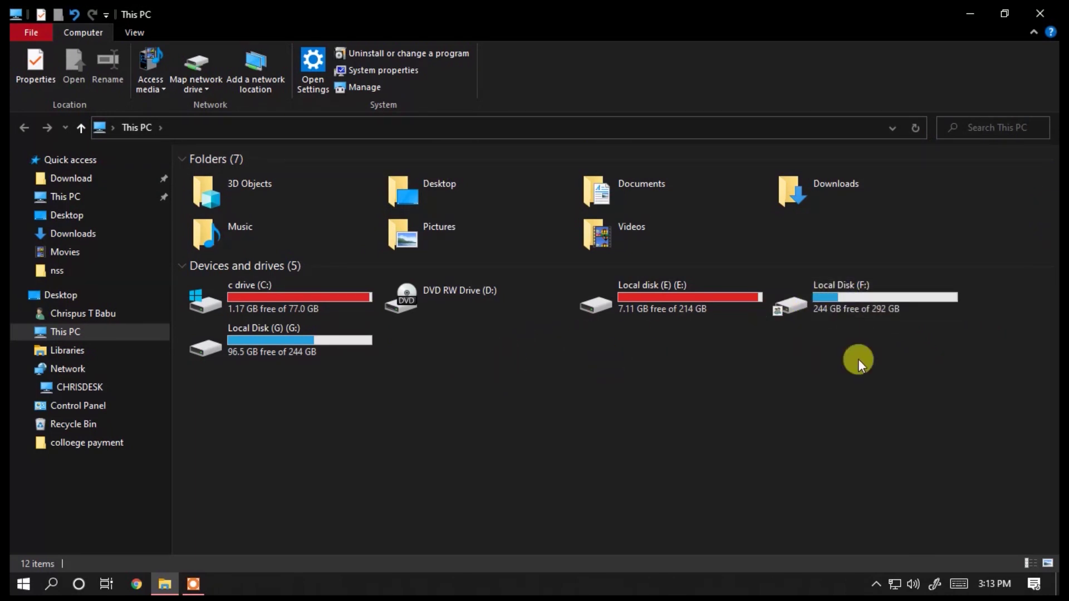
double_click(881, 298)
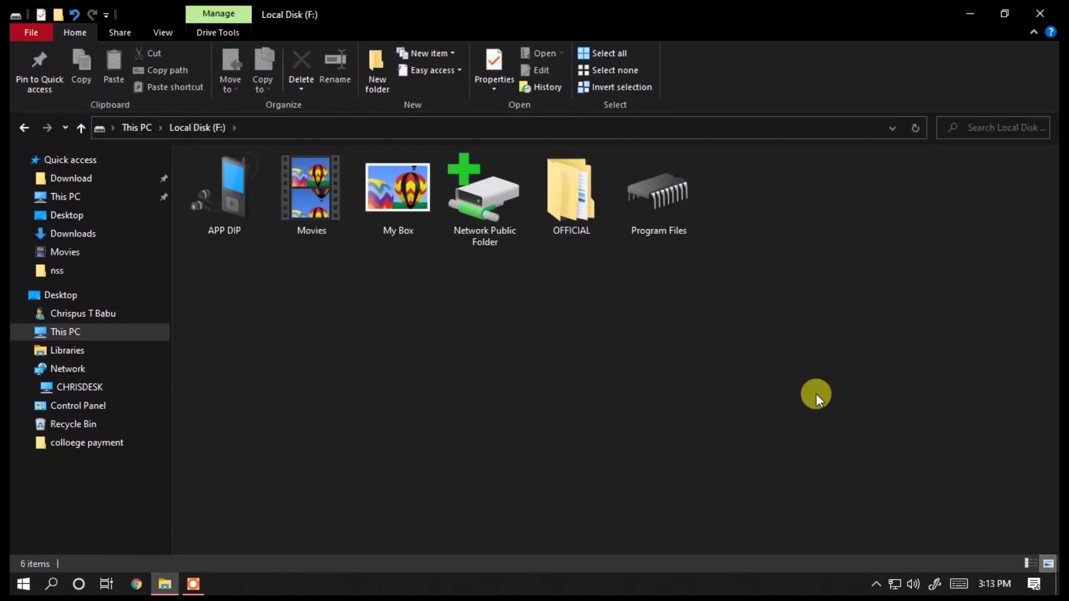
key(ctrl+shift+n)
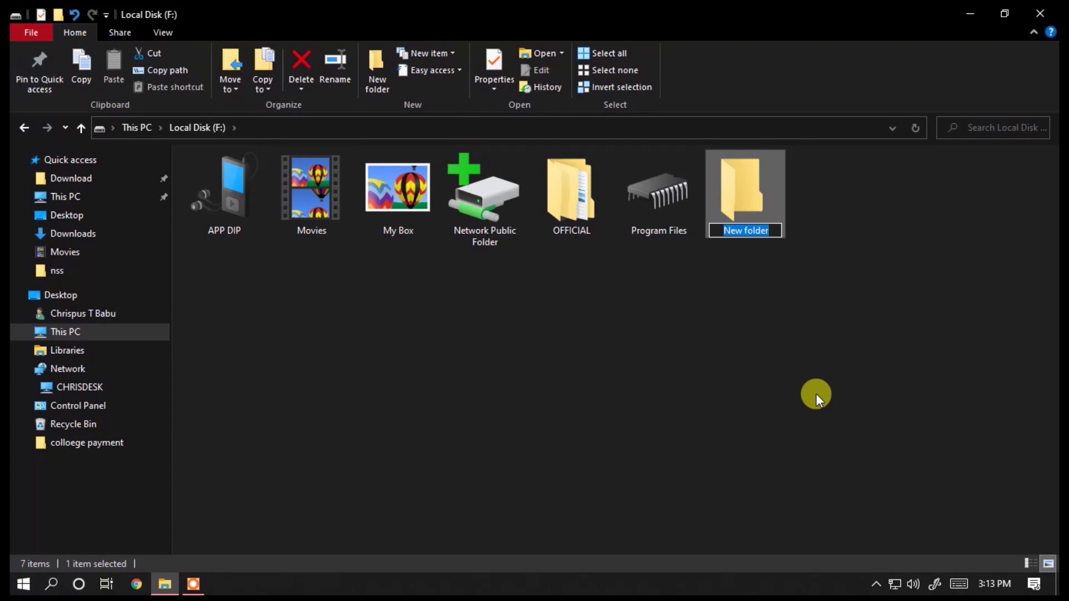
text(w)
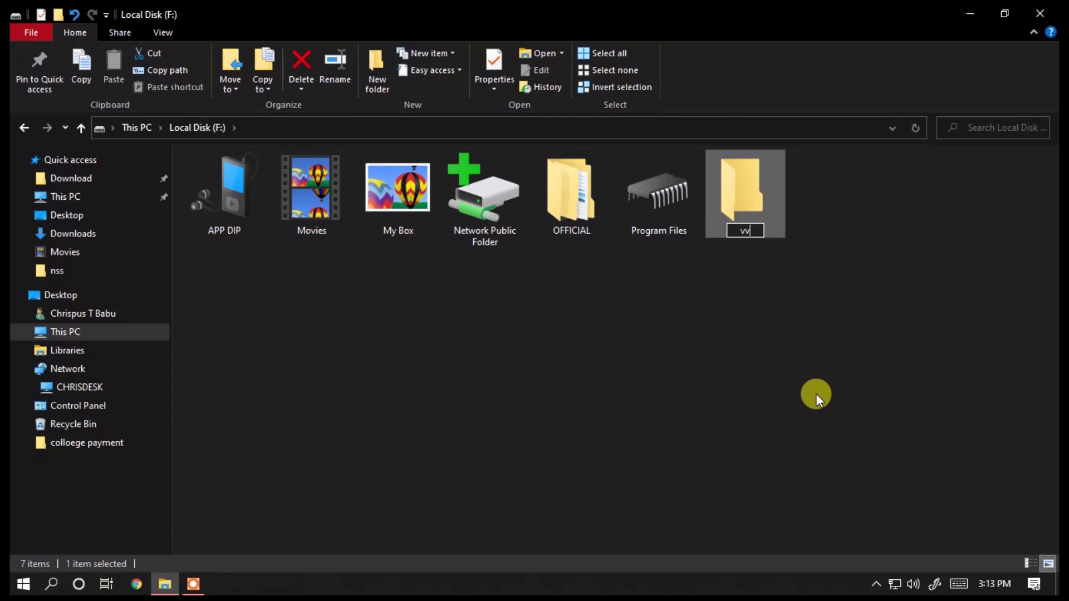
key(Return)
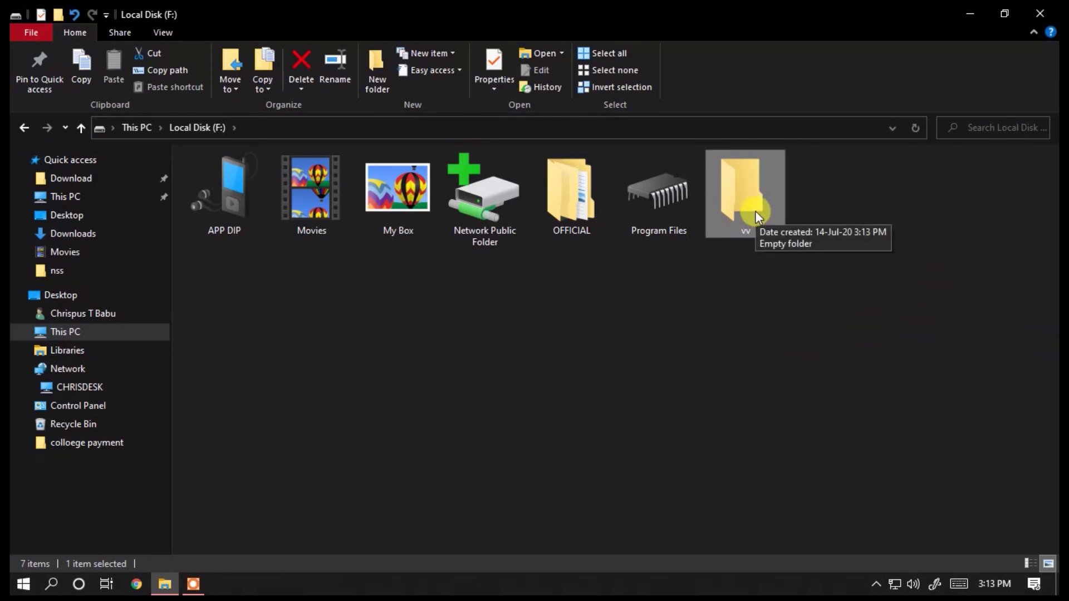
Start giving specific people network access to the vv folder and add Everyone to the share list.
right_click(760, 178)
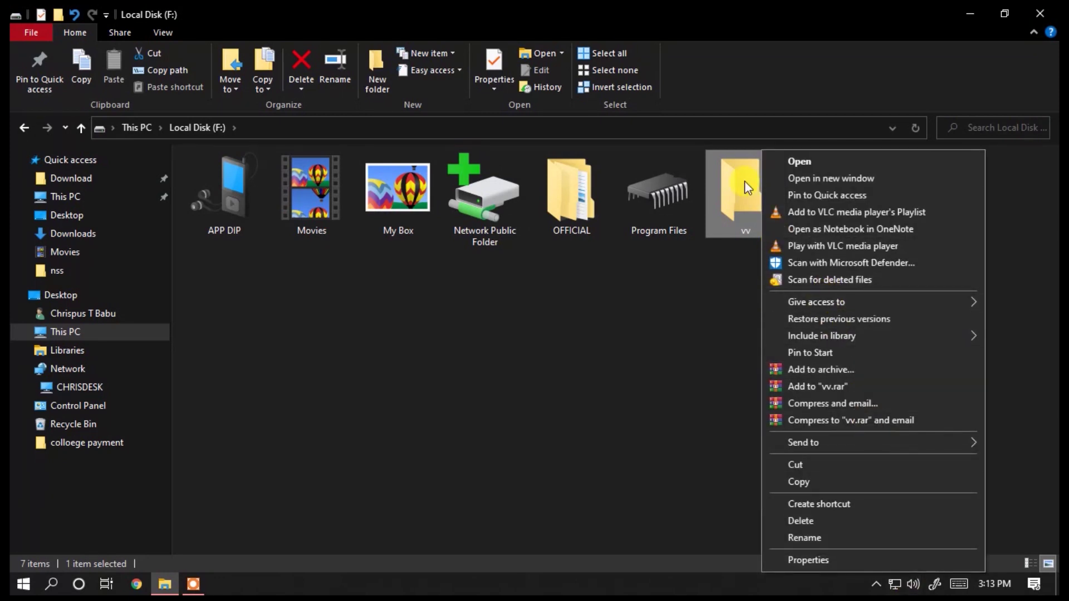
click(870, 312)
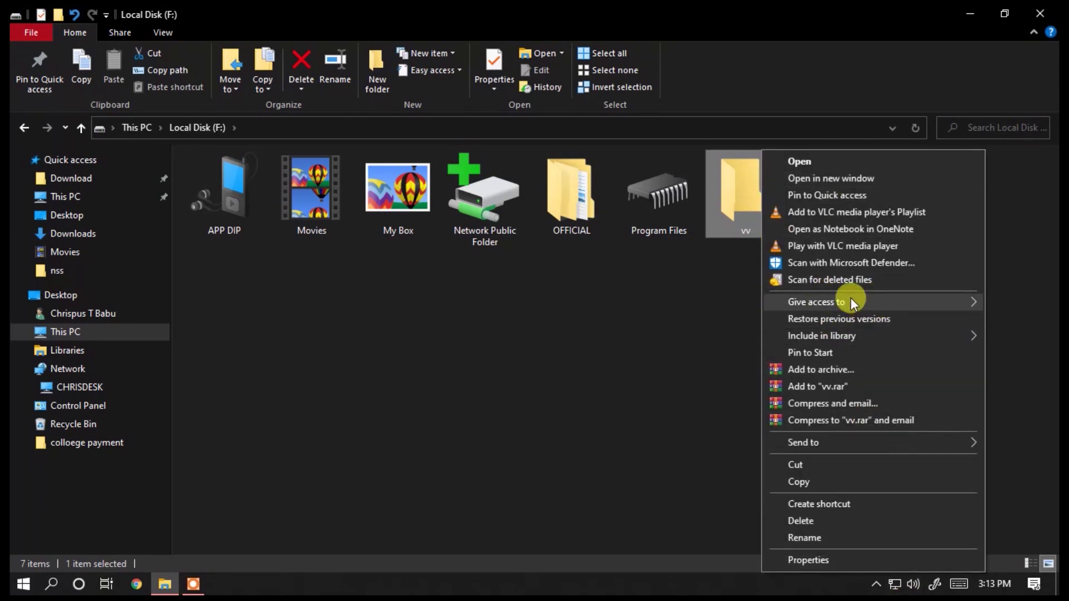
mouse_move(851, 302)
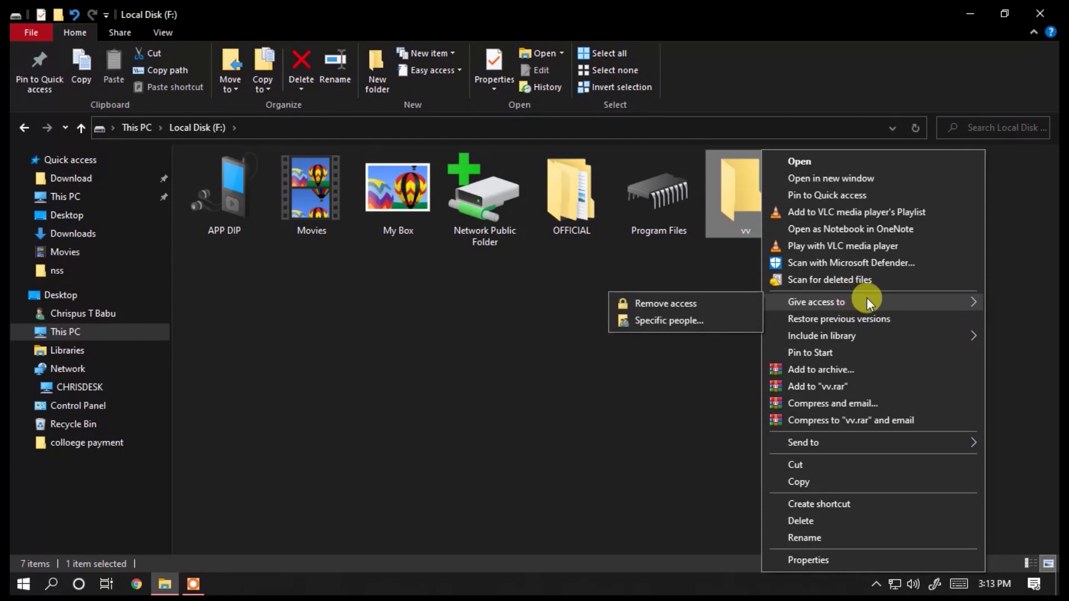
click(704, 319)
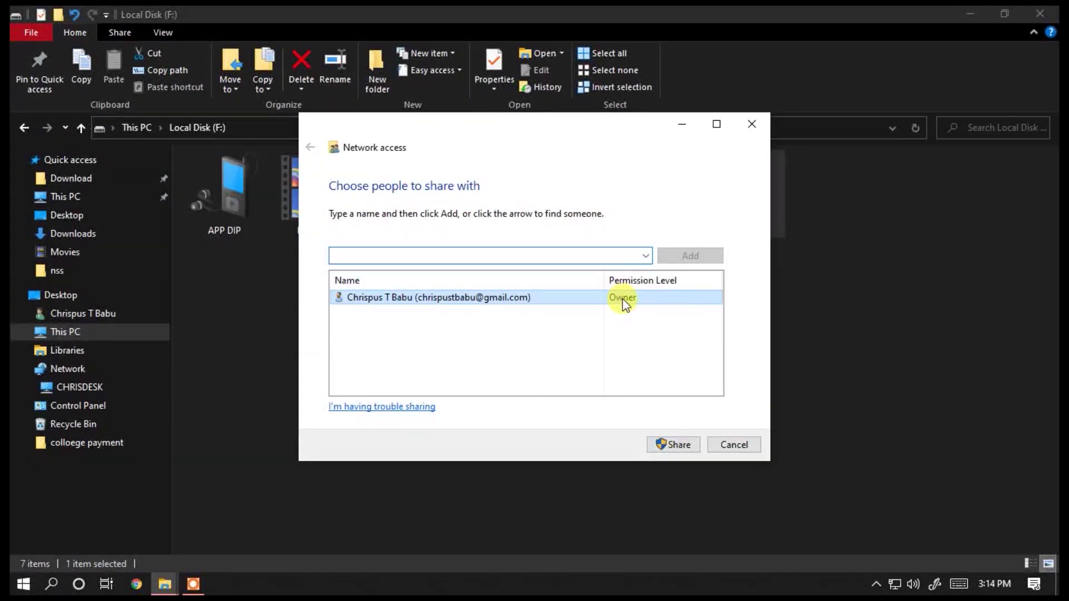
click(617, 255)
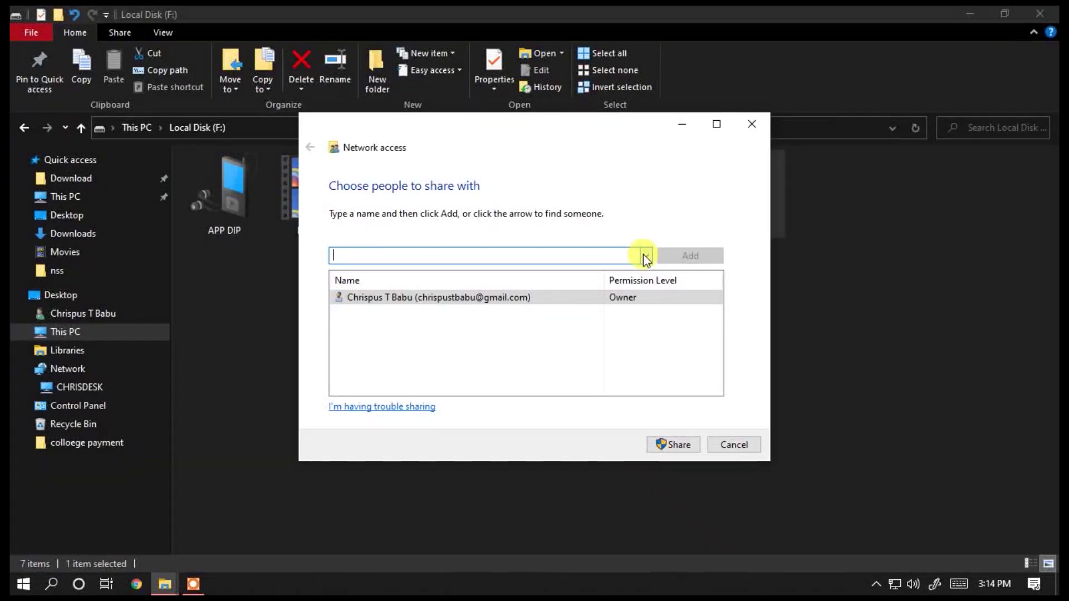
click(645, 257)
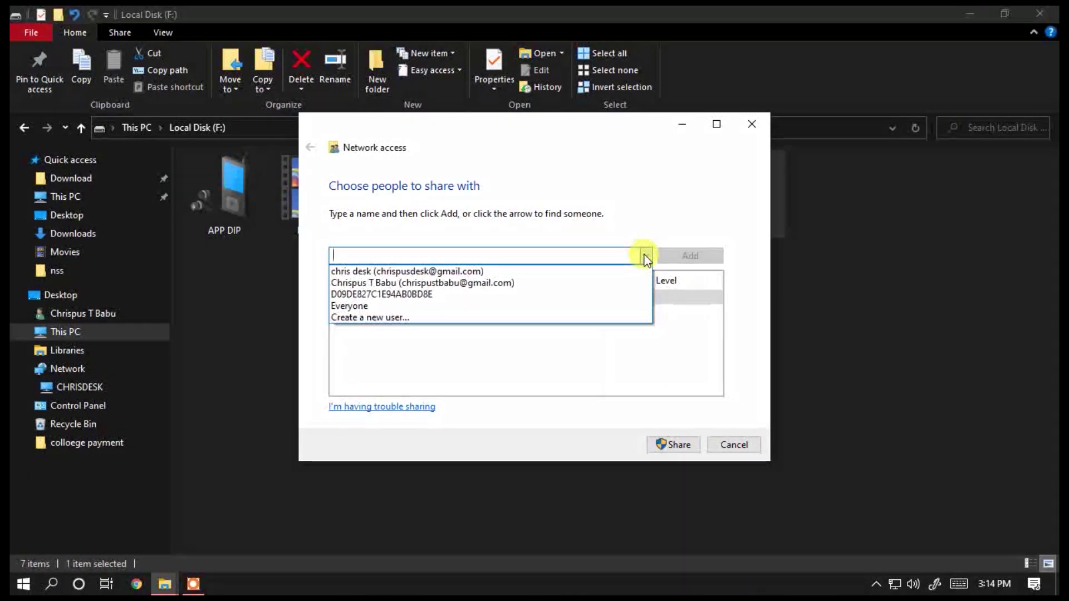
click(394, 309)
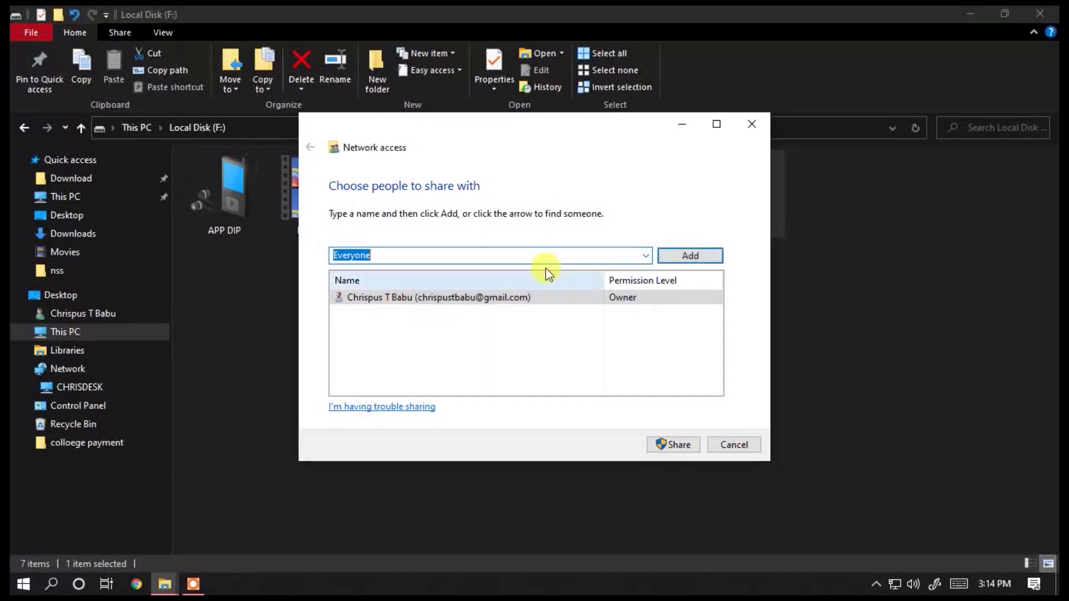
click(707, 255)
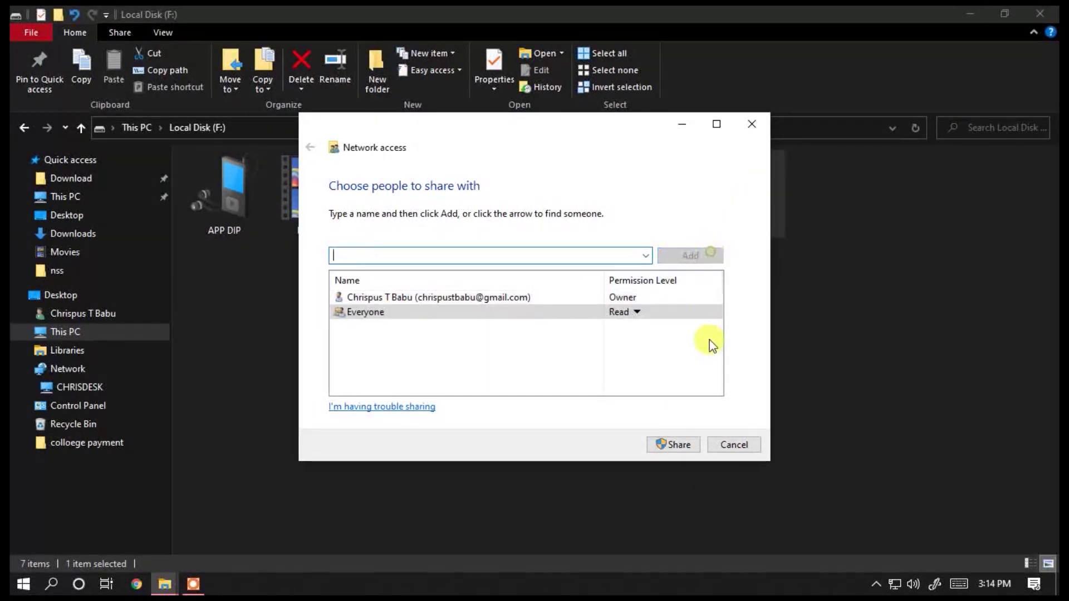
Share the vv folder with Read/Write permission for Everyone and open the CHRISDESK computer under Network.
click(634, 313)
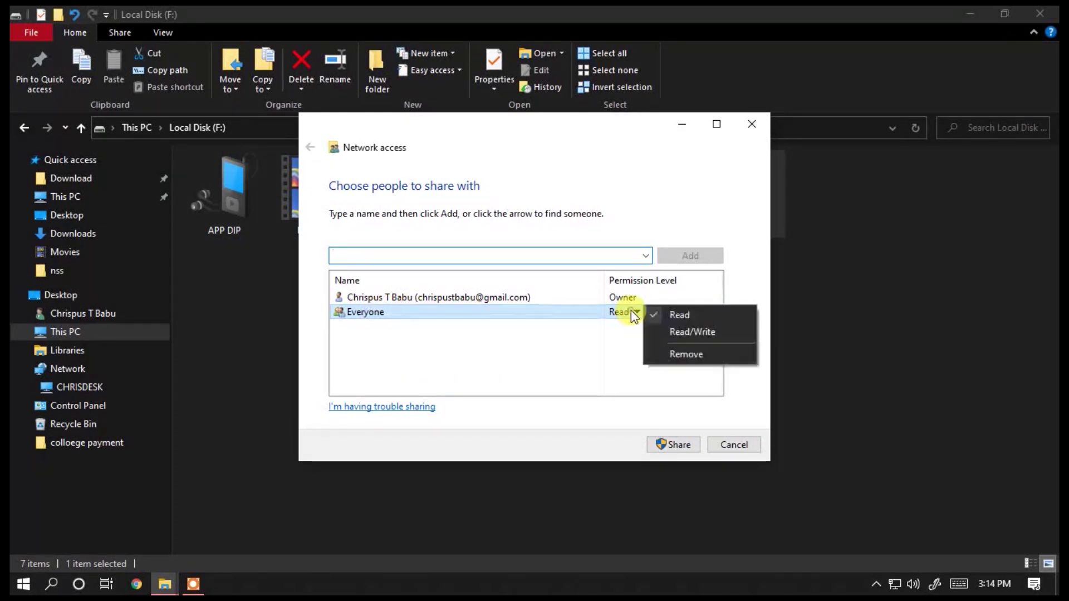
click(686, 333)
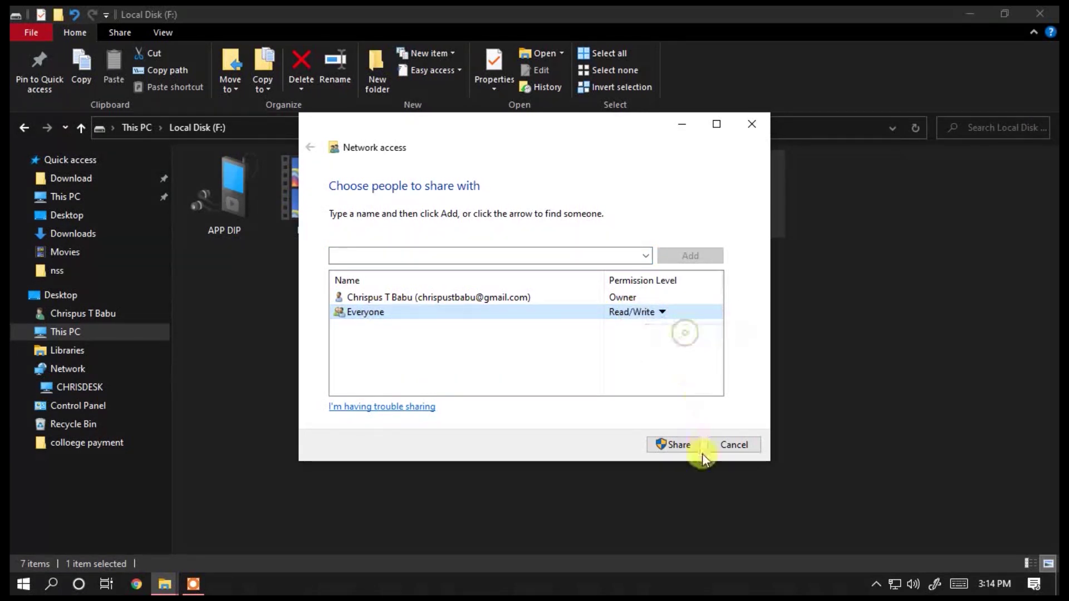
click(677, 444)
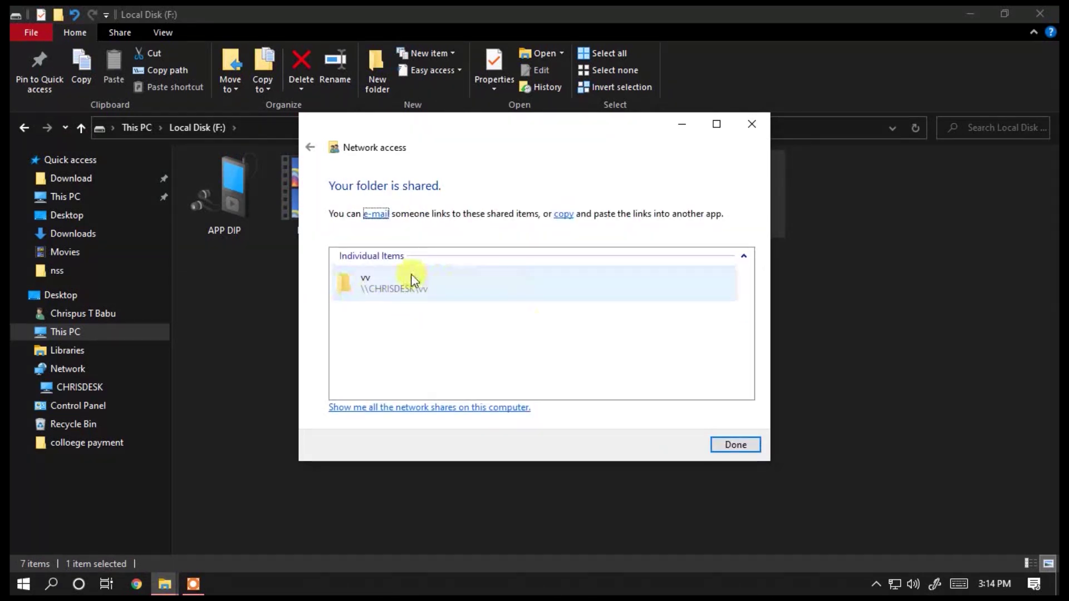
click(729, 445)
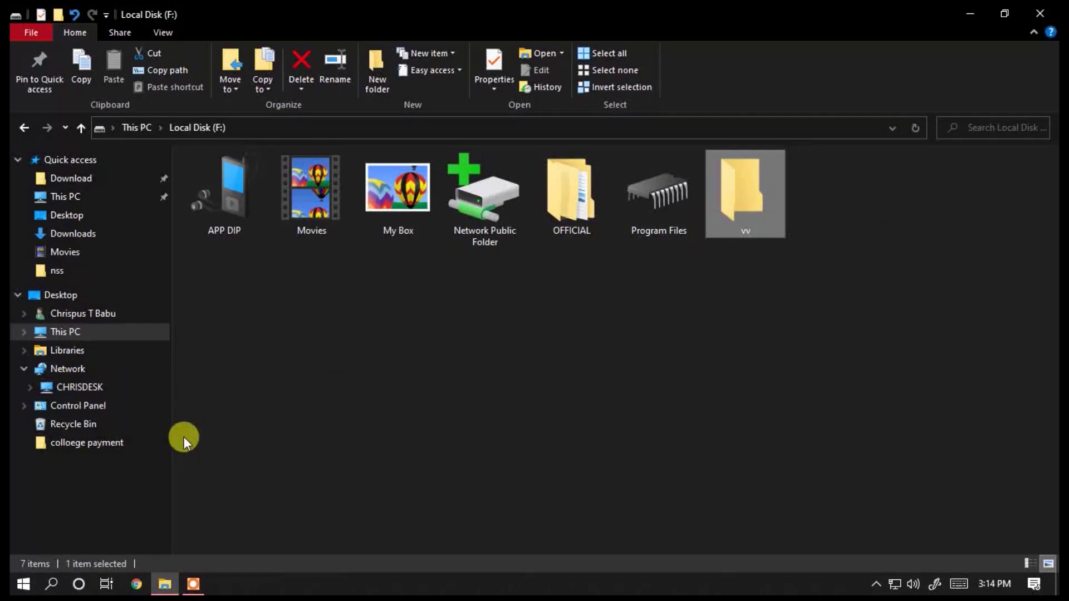
click(83, 386)
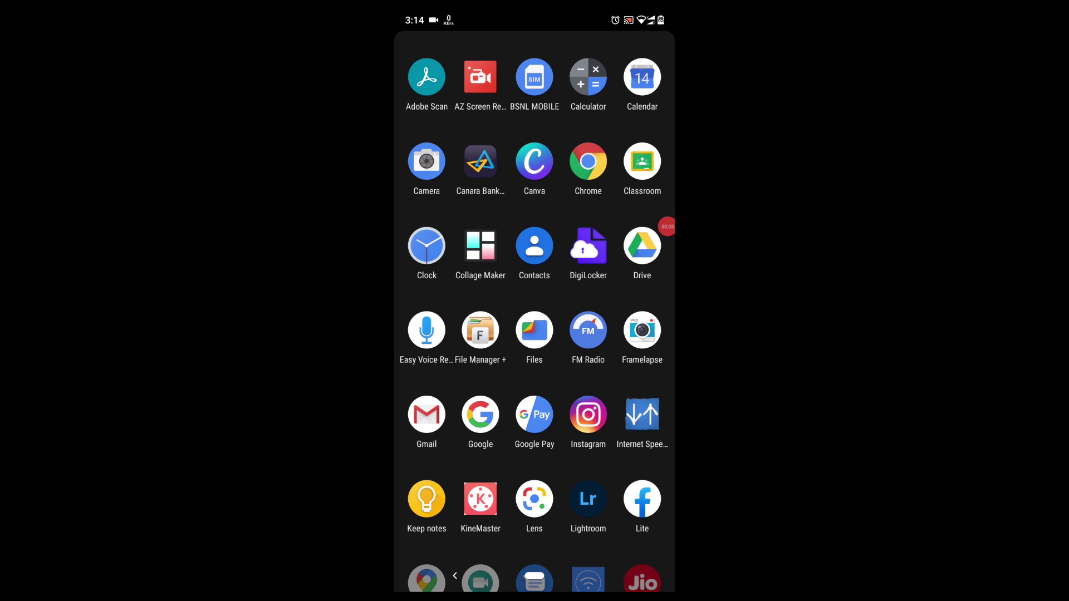
Switch to the phone and open the Play Store from its list of apps.
scroll(534, 312, down, 8)
scroll(534, 311, up, 5)
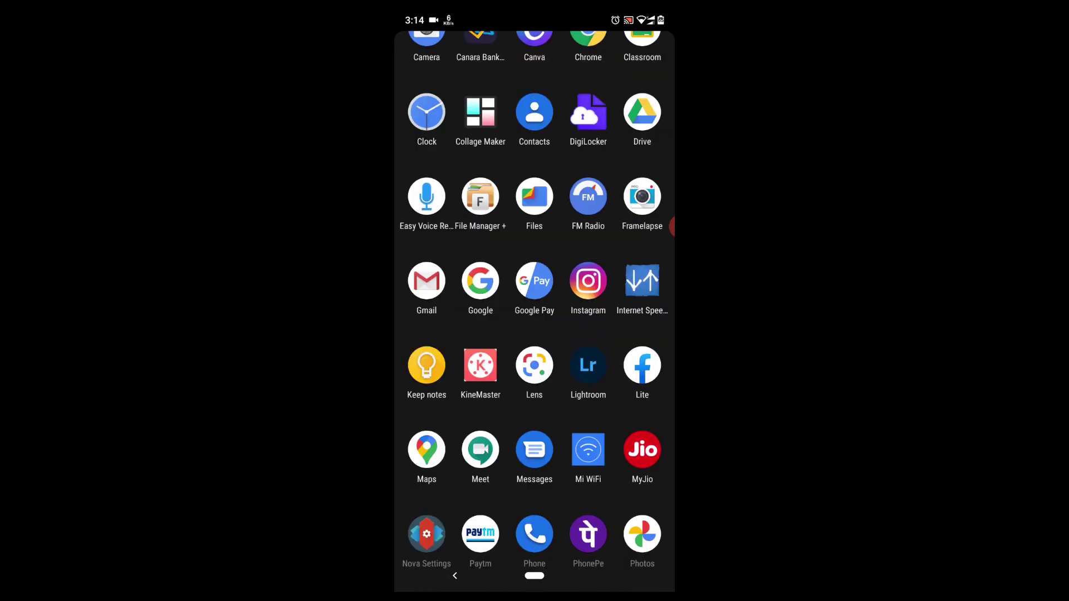
scroll(534, 312, up, 2)
scroll(534, 312, down, 5)
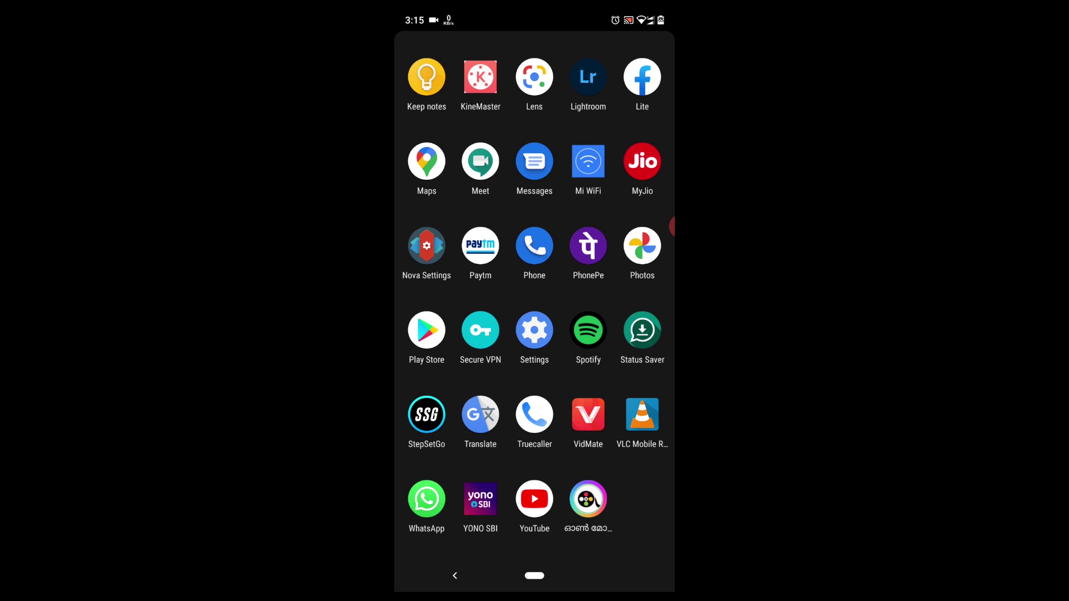
scroll(534, 312, up, 4)
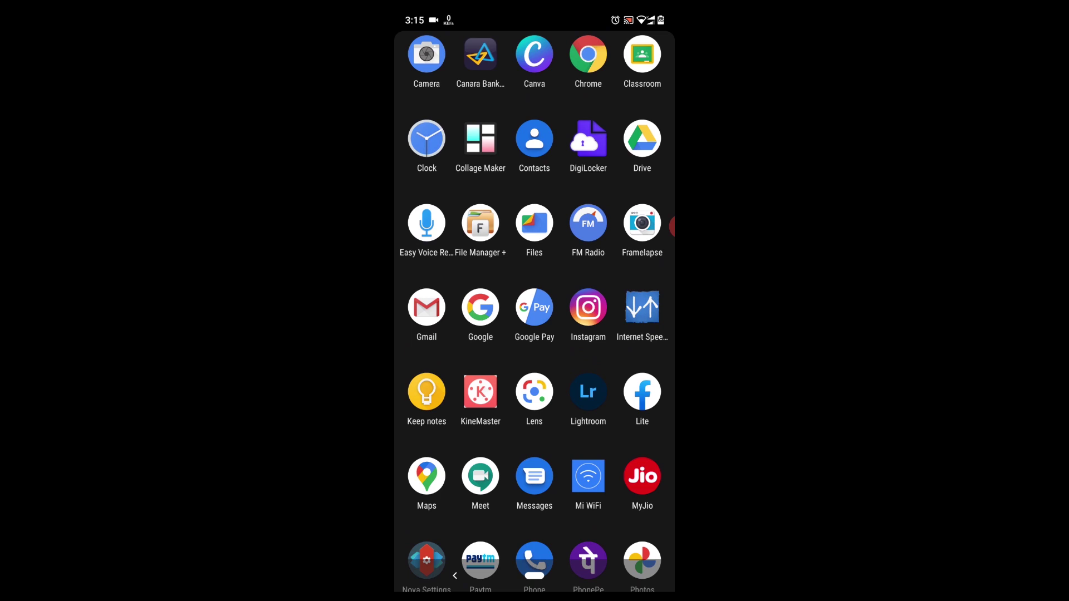
scroll(534, 312, down, 4)
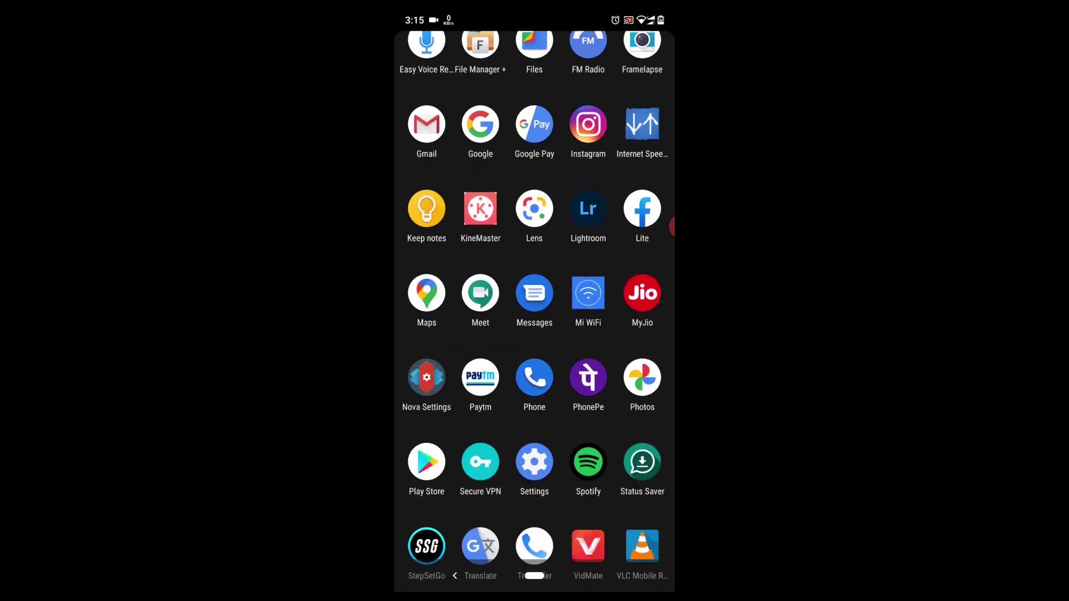
click(426, 330)
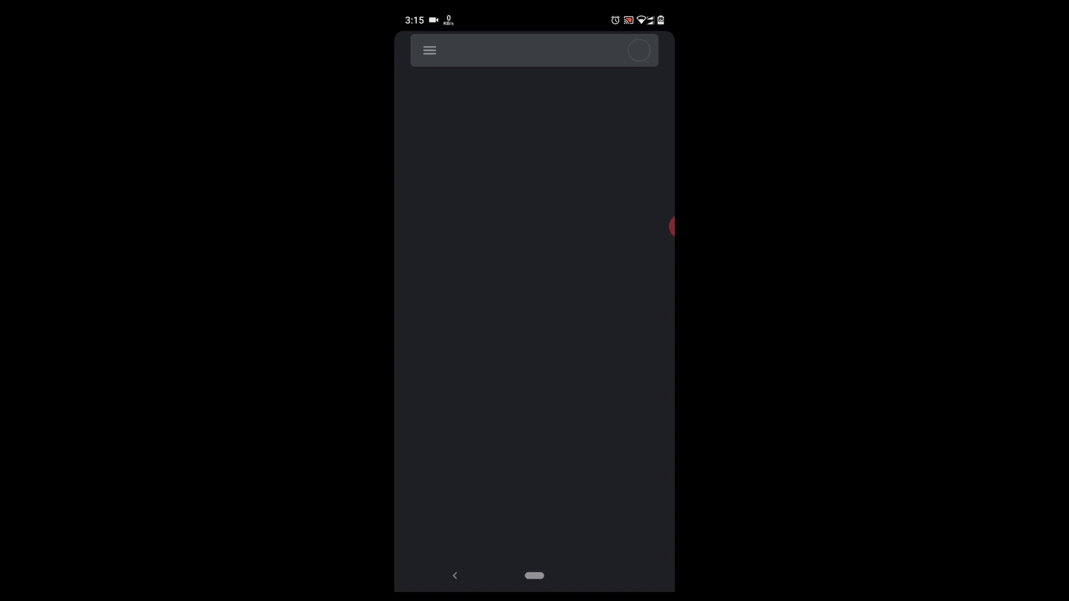
Search the Play Store for "file manager" and look through the File Manager app's page by Flashlight + Clock.
click(534, 50)
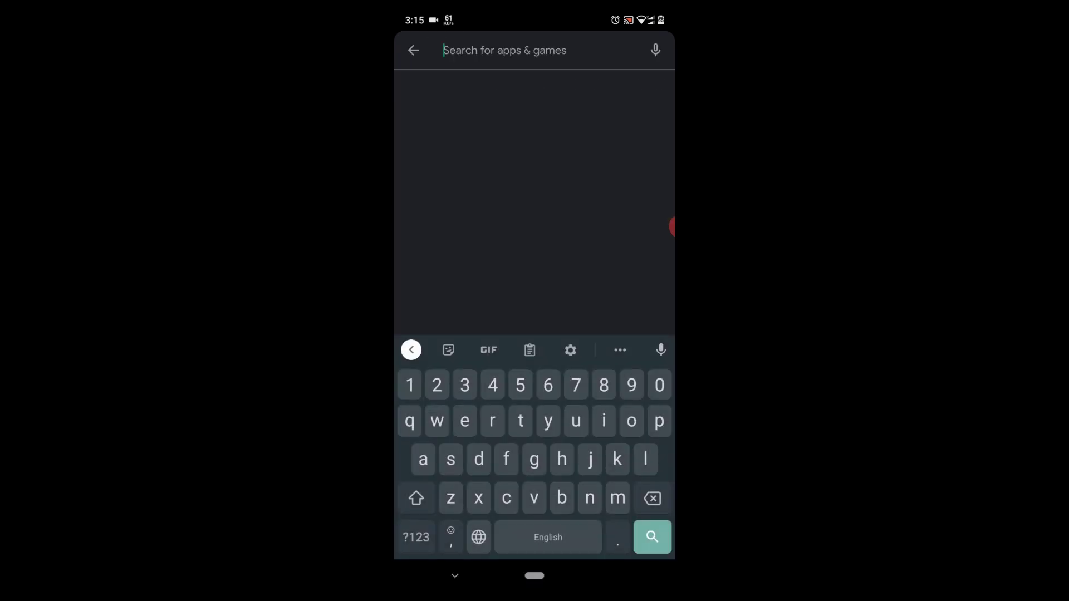
text(file)
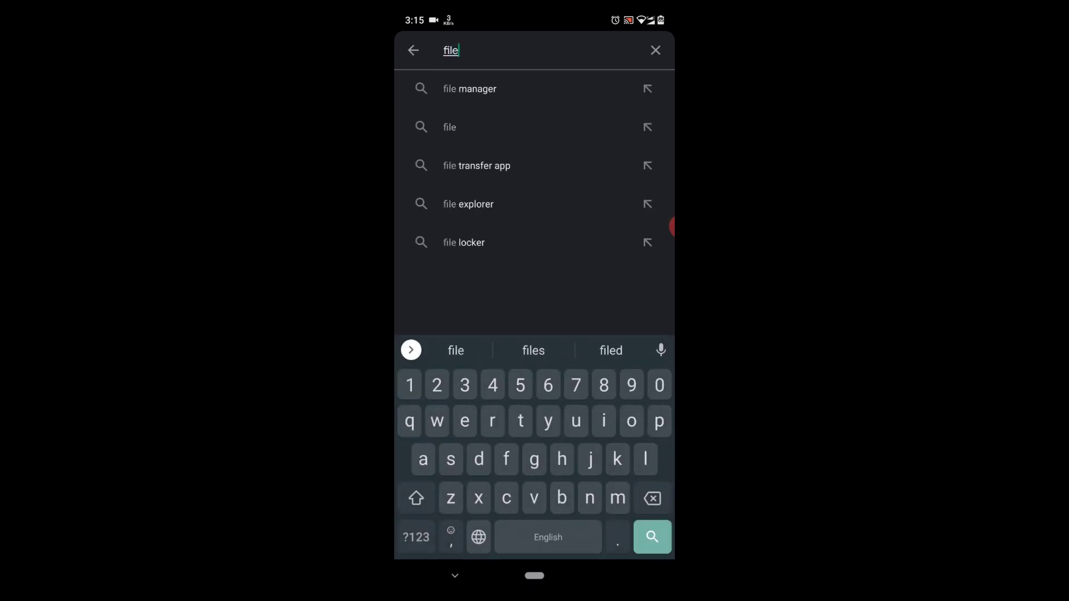
click(647, 89)
key(Return)
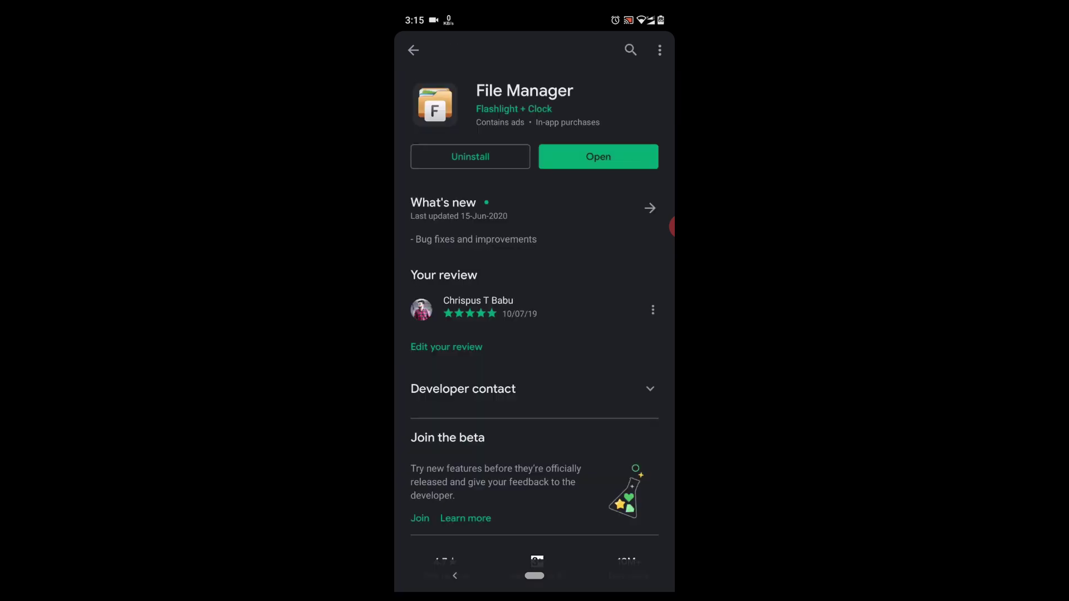
scroll(534, 312, down, 2)
scroll(534, 312, up, 2)
scroll(534, 311, down, 5)
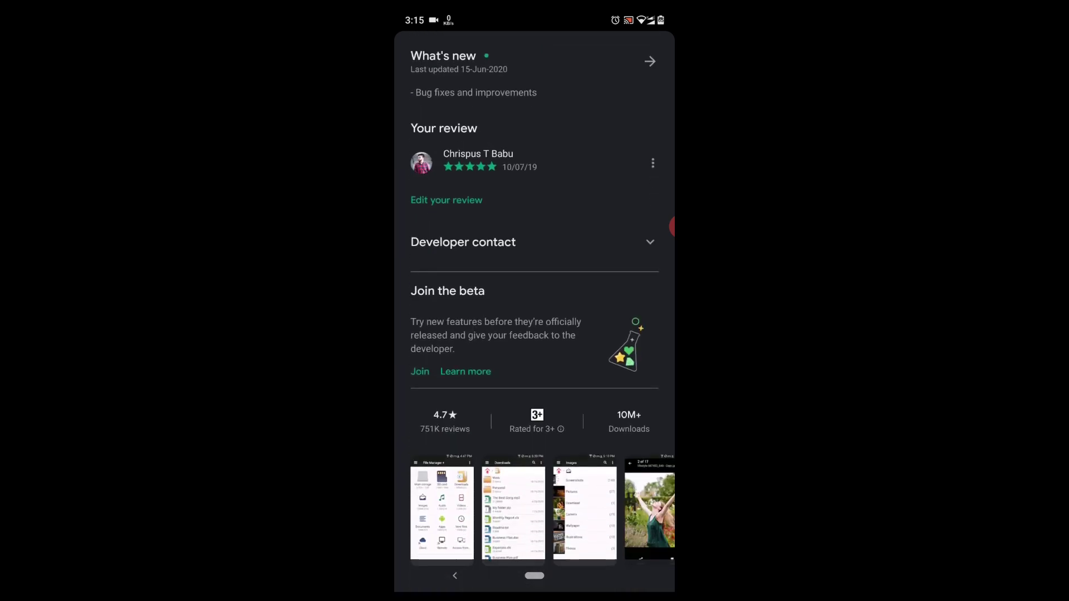
scroll(535, 312, down, 2)
scroll(535, 311, up, 5)
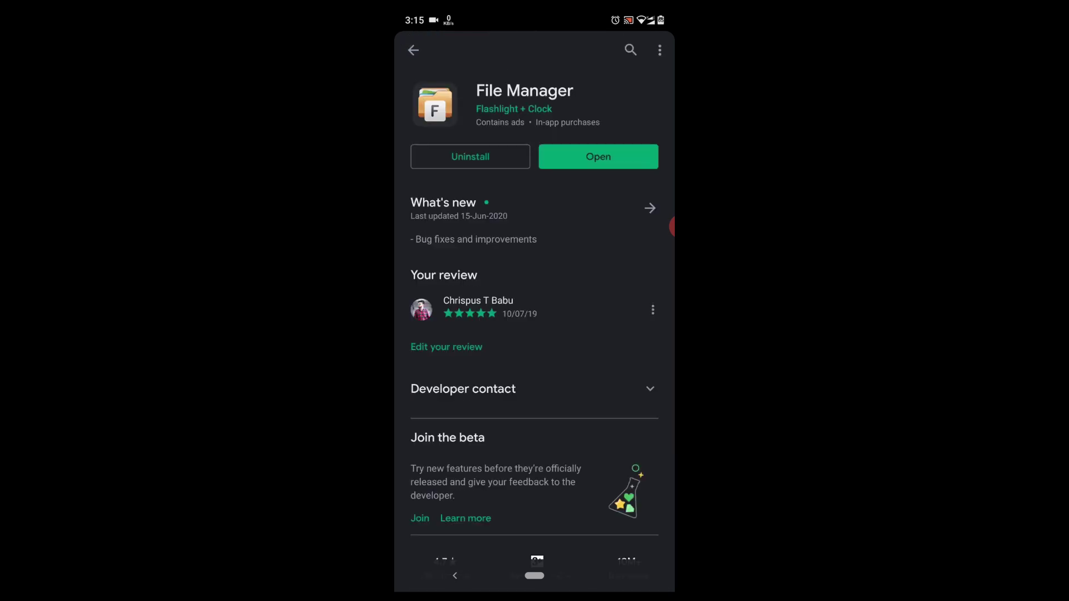
Leave the Play Store, launch the File Manager + app on the phone, and open its Remote section.
click(535, 575)
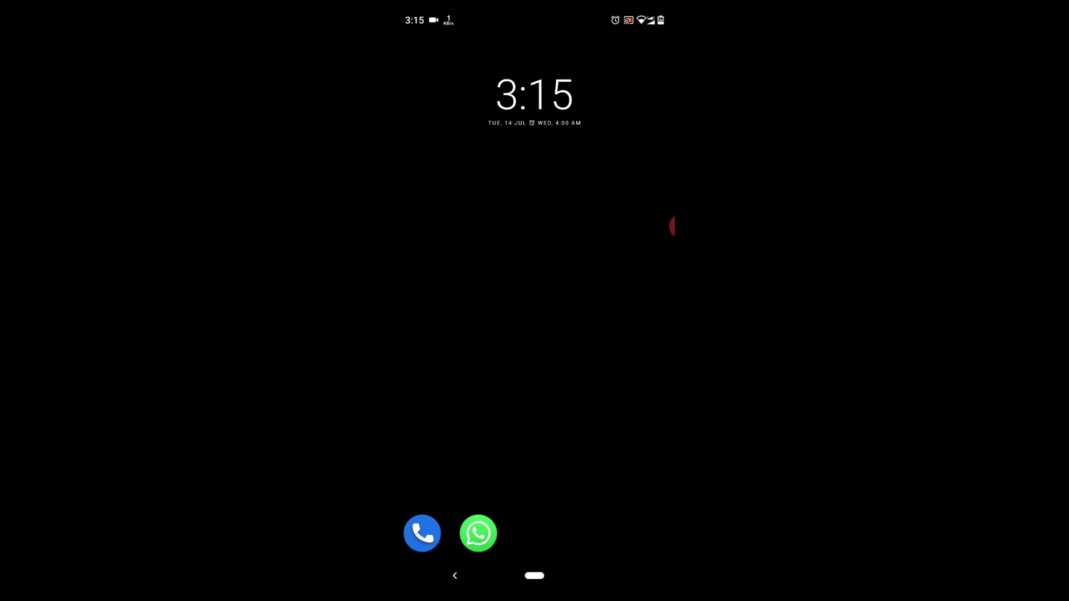
drag(534, 446, 534, 167)
click(479, 328)
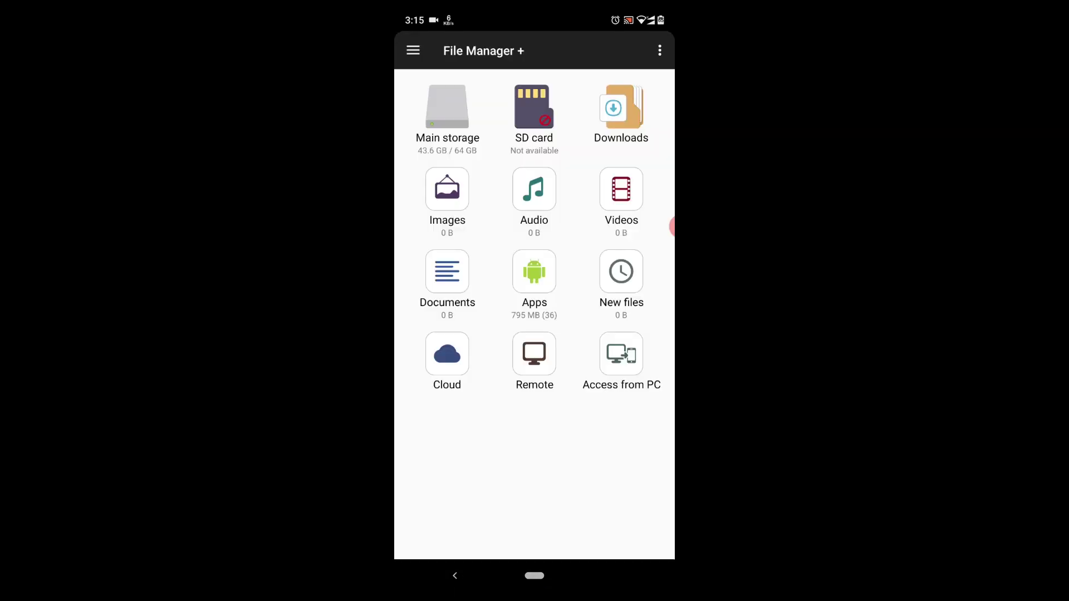
click(534, 328)
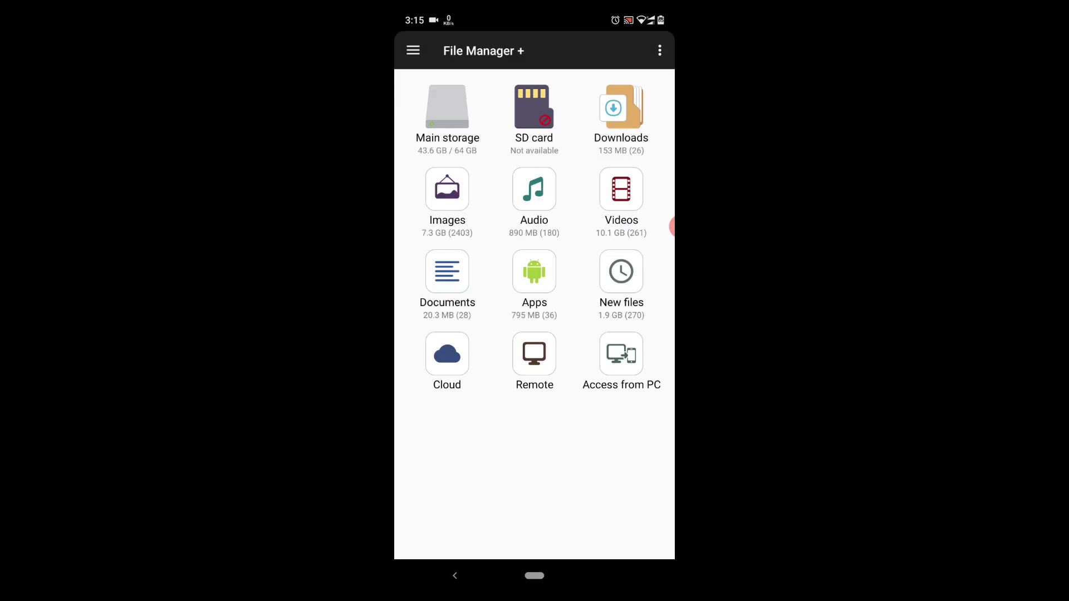
click(534, 362)
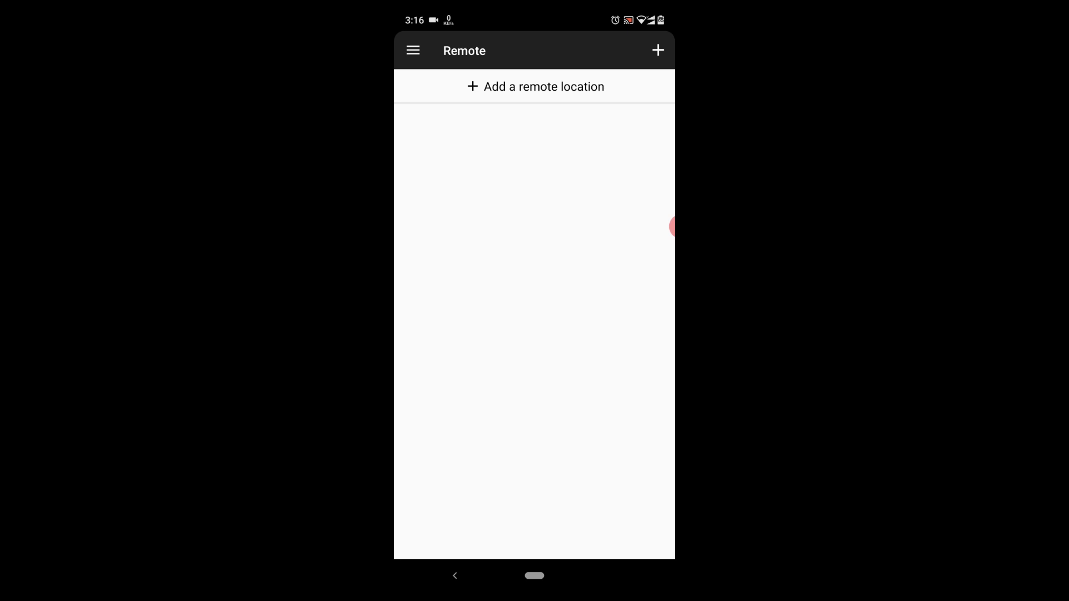
Start adding a remote location of type Local Network and choose the CHRISDESK computer.
click(535, 86)
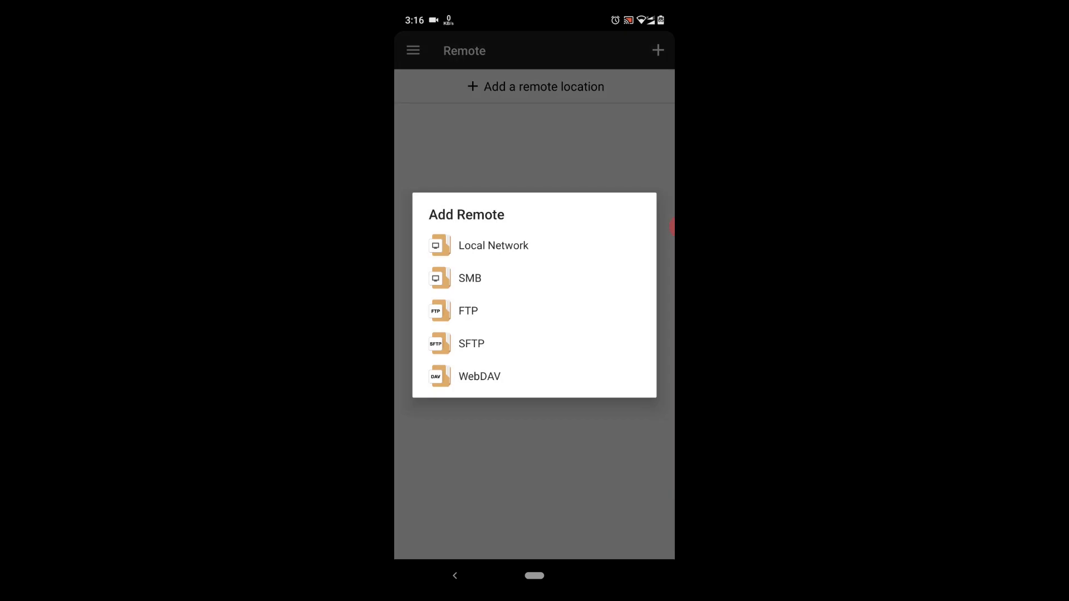
click(494, 246)
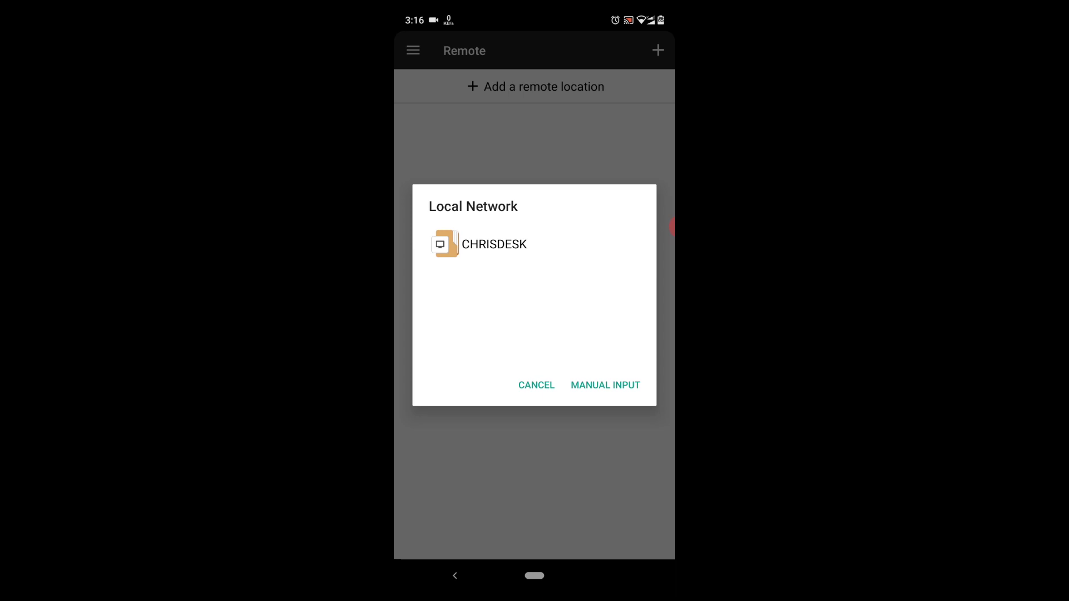
click(494, 244)
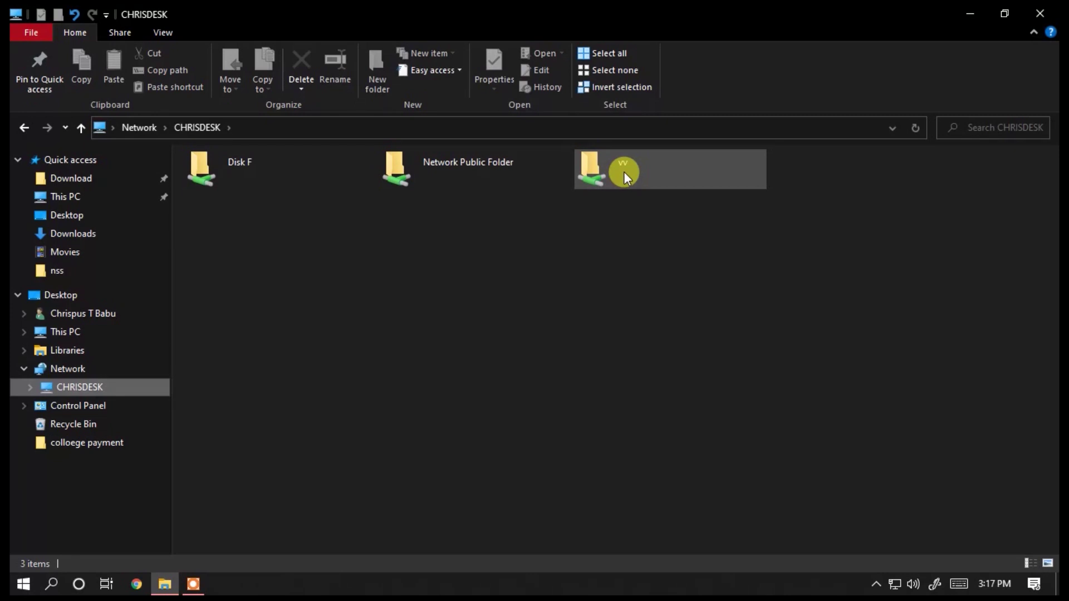
Browse the PC to the MY CAM folder in my box on drive G and check the 3.3.2019 folder's properties.
click(65, 332)
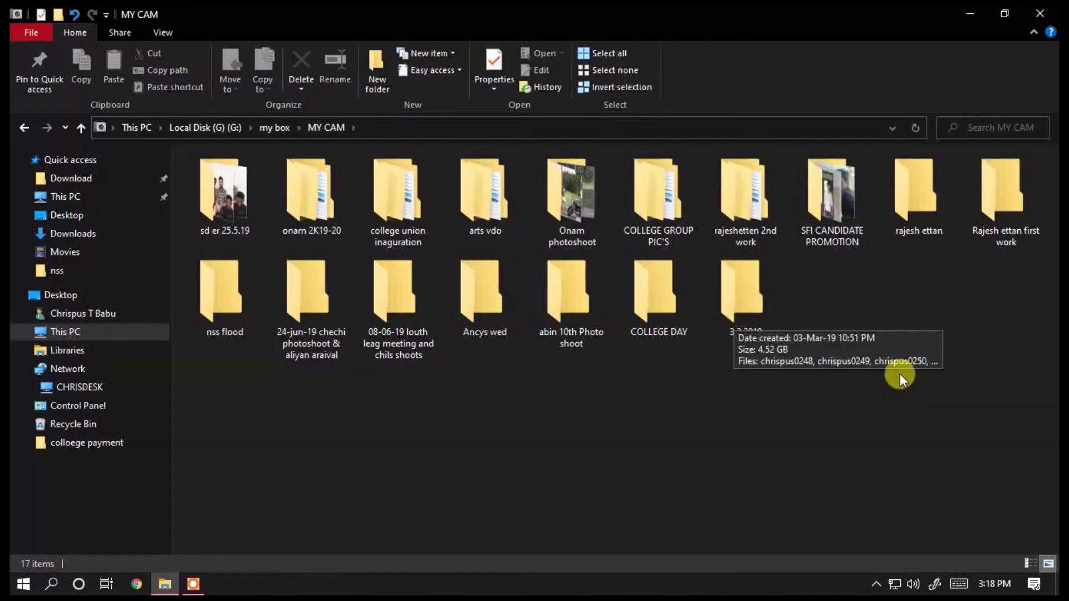
double_click(755, 303)
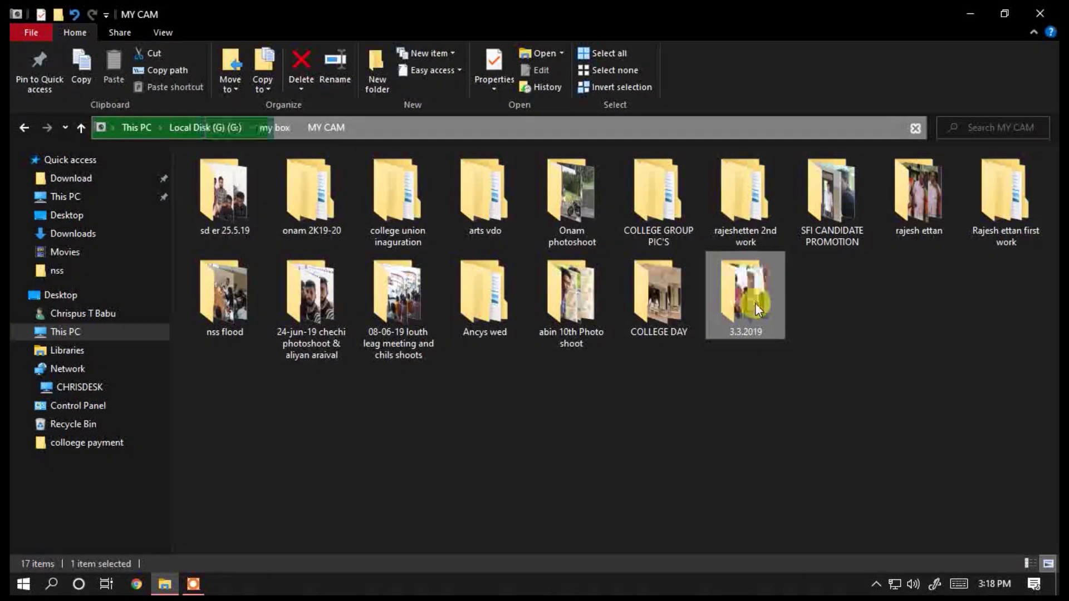
right_click(755, 303)
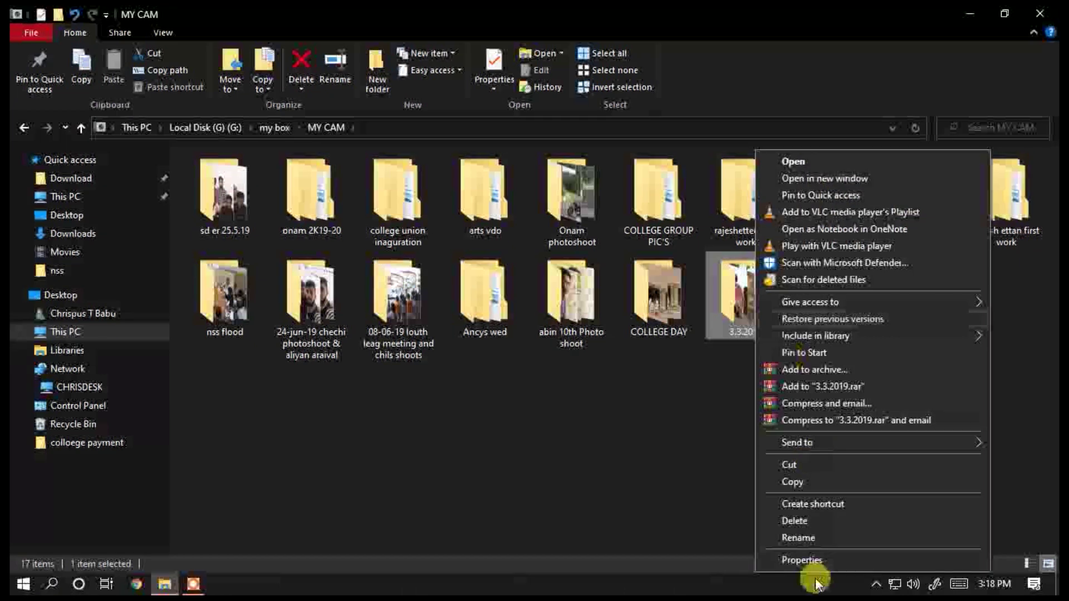
click(813, 564)
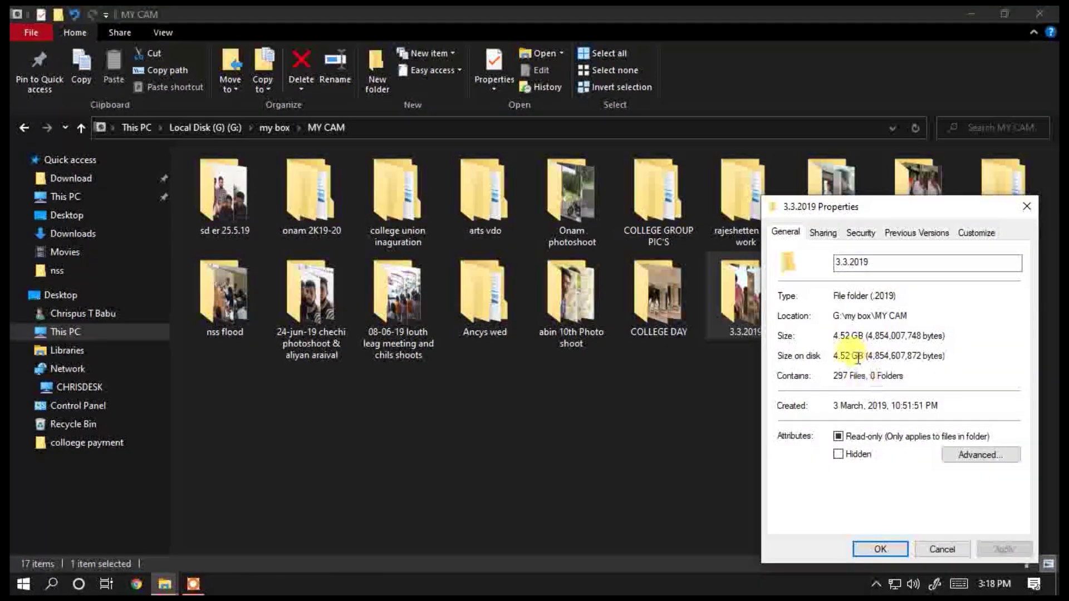
click(1029, 208)
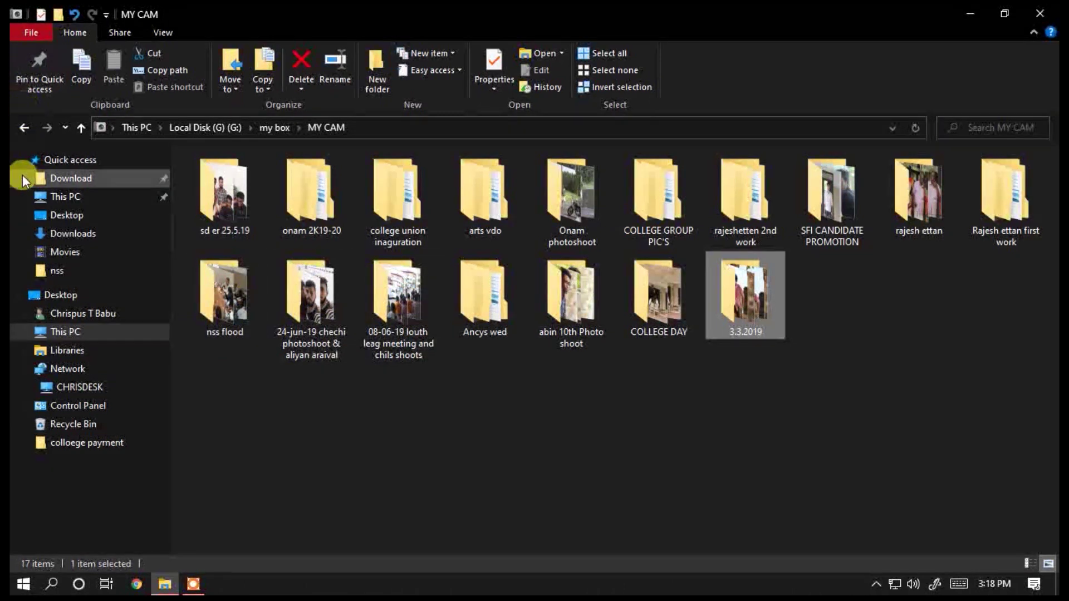
Copy the images Unknown6226 to Unknown6233 from the 1500D camera folder in my box.
click(24, 128)
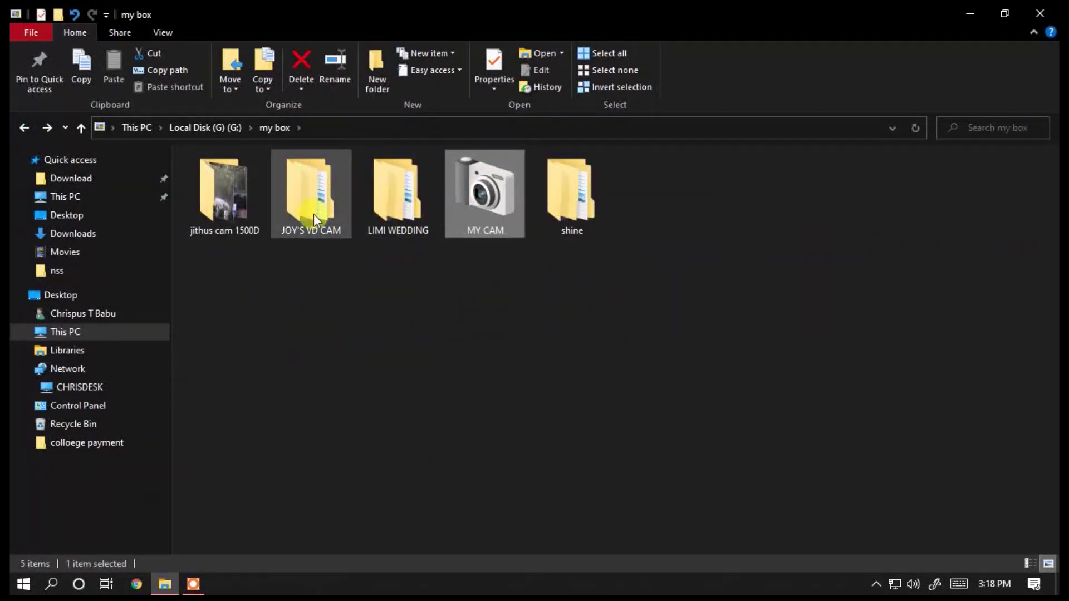
double_click(235, 202)
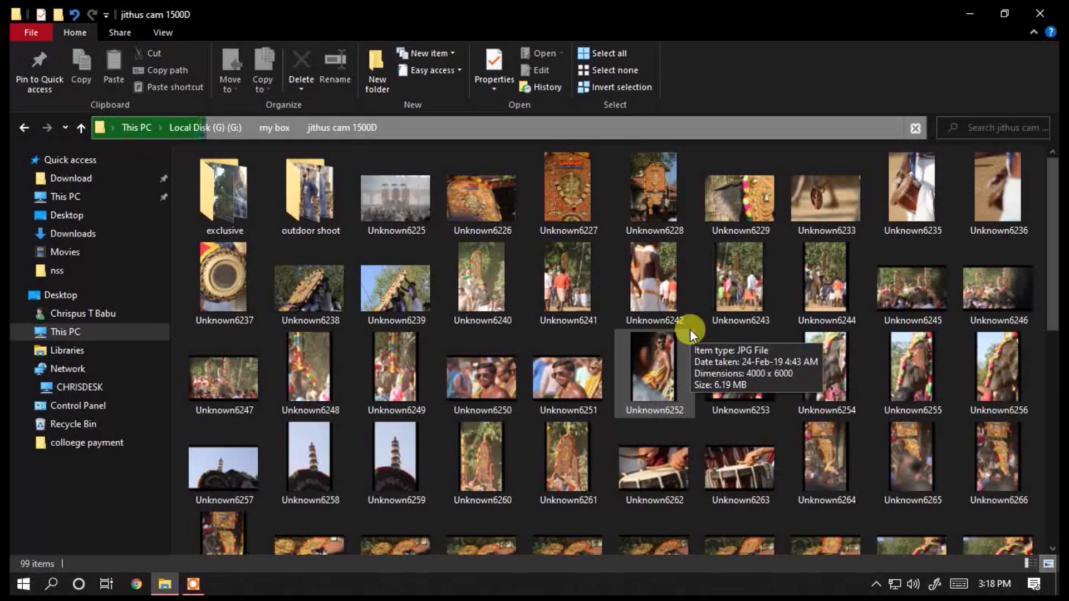
click(486, 210)
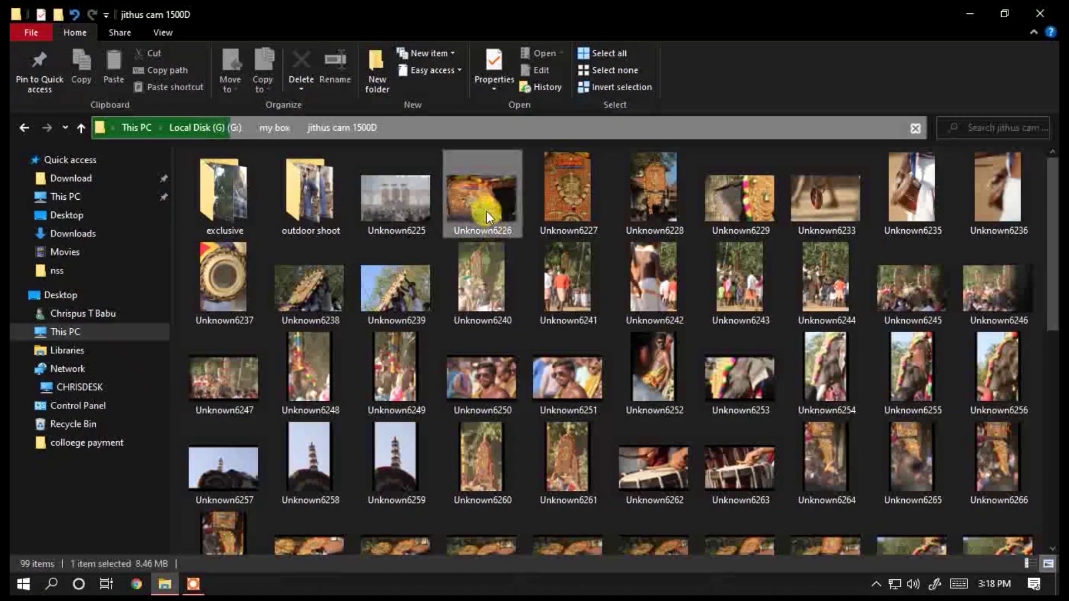
shift+click(816, 208)
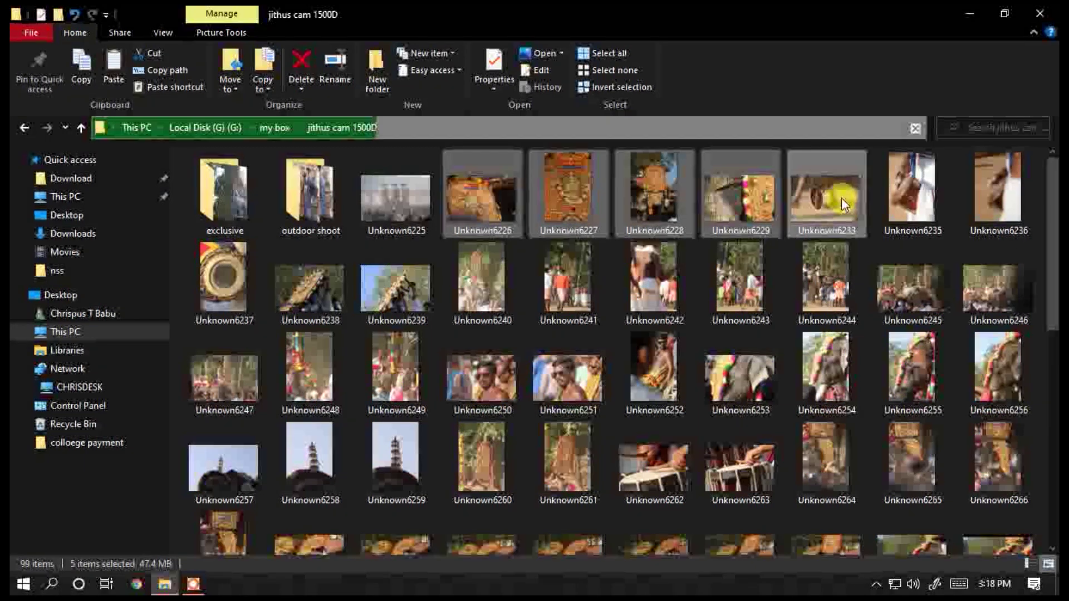
Paste the copied images into the shared vv folder on CHRISDESK.
click(81, 393)
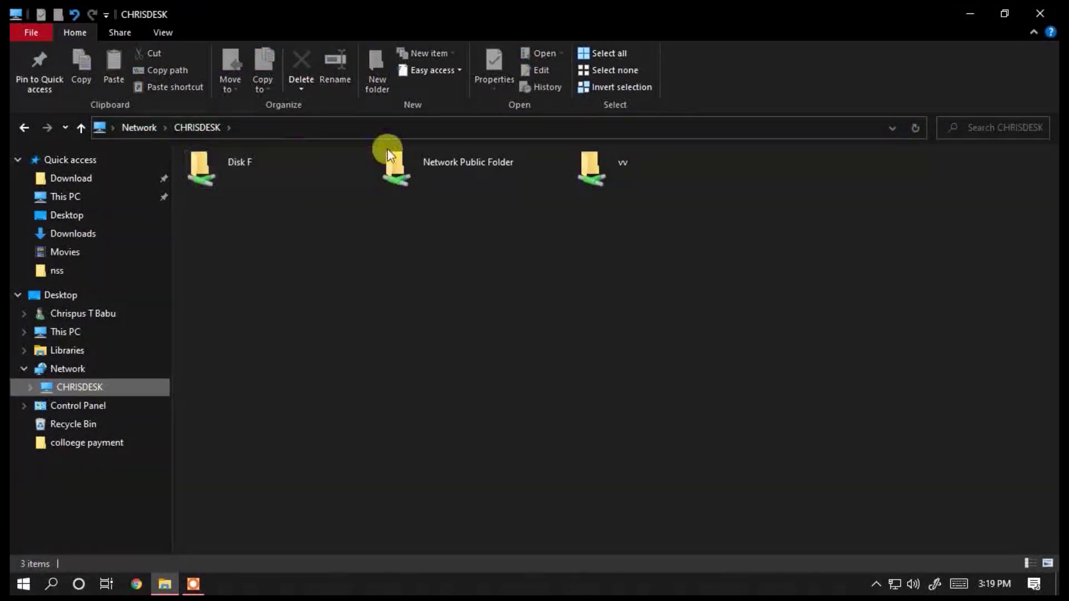
double_click(620, 184)
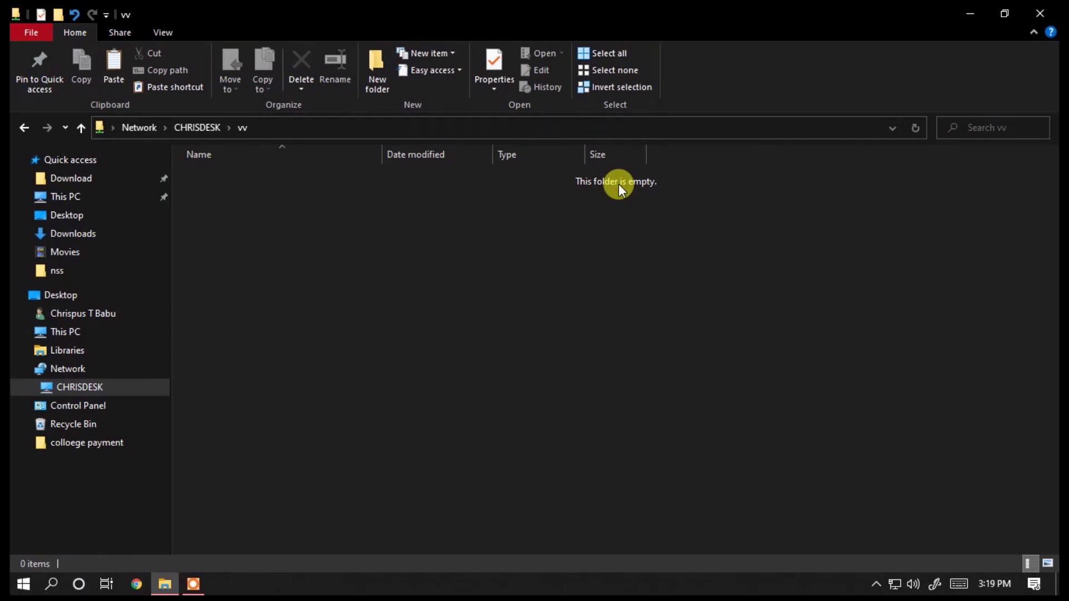
key(ctrl+v)
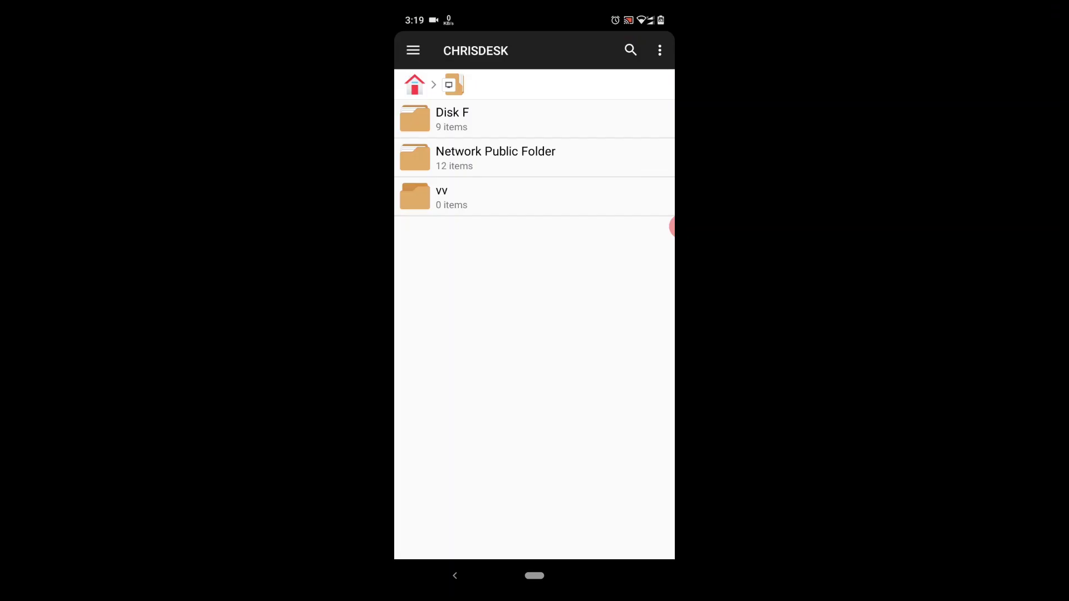
Switch to File Manager + on the phone, open the vv folder on CHRISDESK, and view Unknown6226.JPG.
click(442, 196)
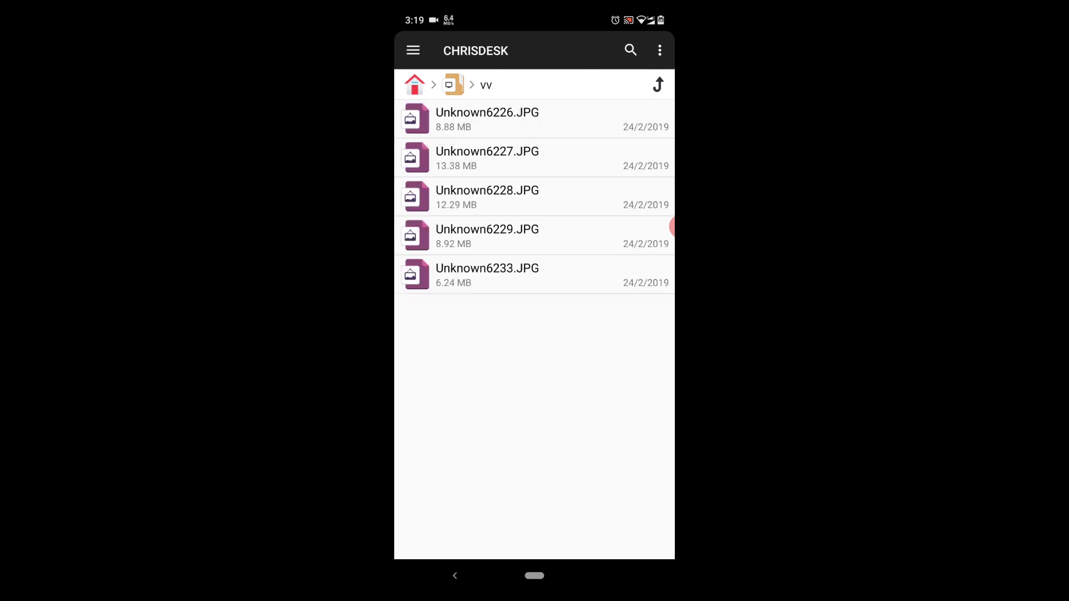
click(487, 118)
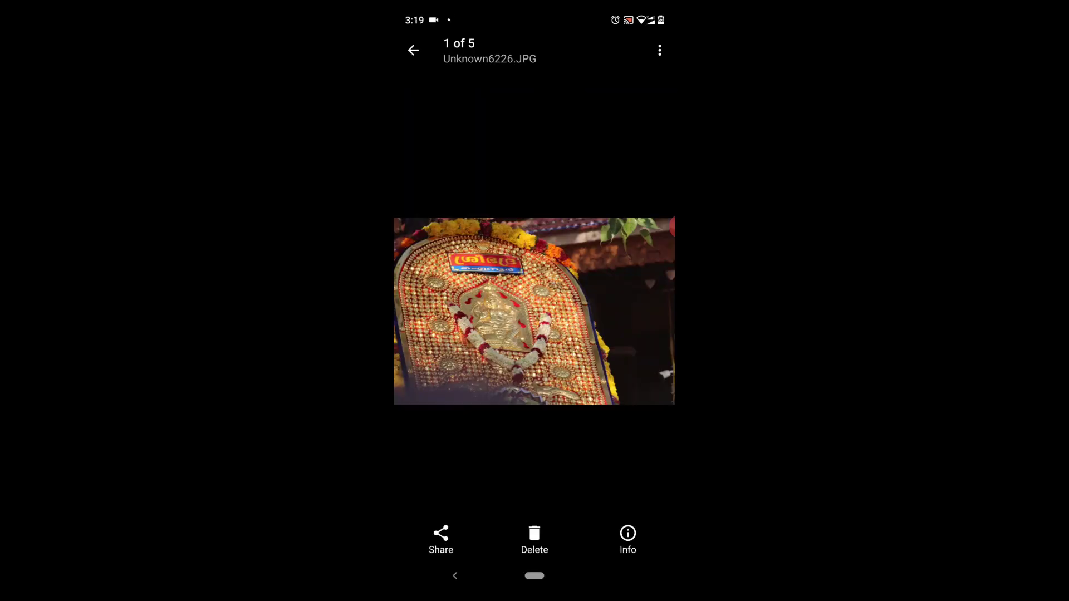
click(455, 575)
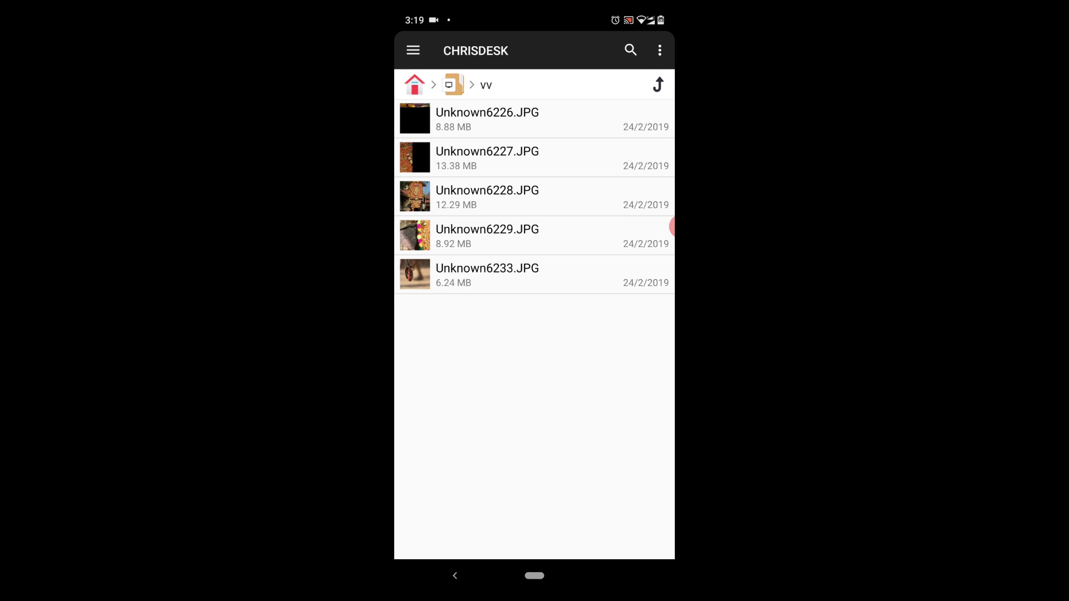
Copy all five images from the vv folder into the phone's Main storage.
drag(526, 274, 526, 118)
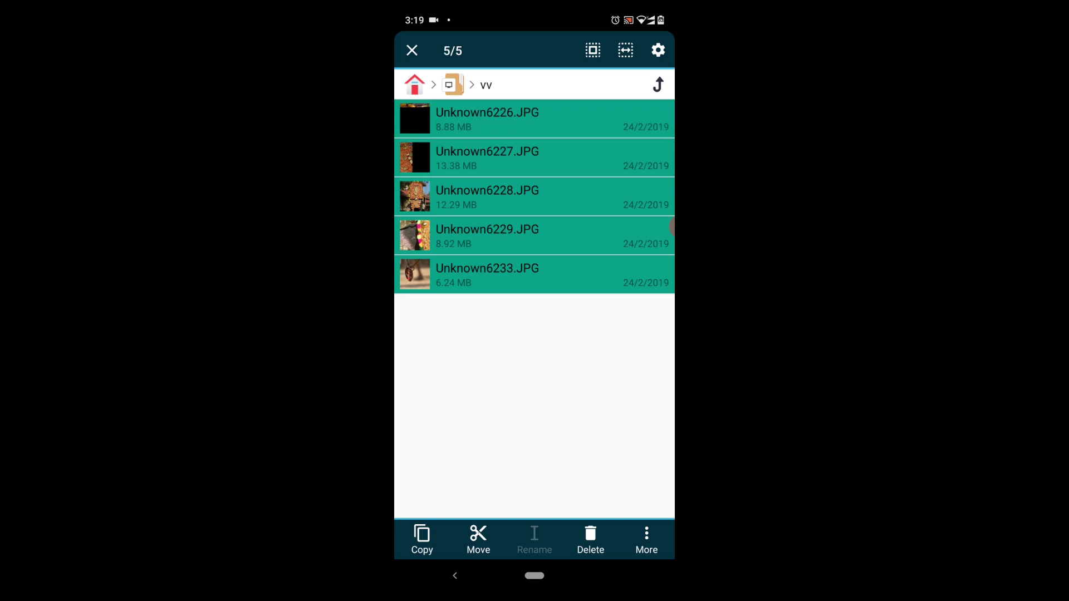
click(422, 537)
click(413, 49)
click(473, 85)
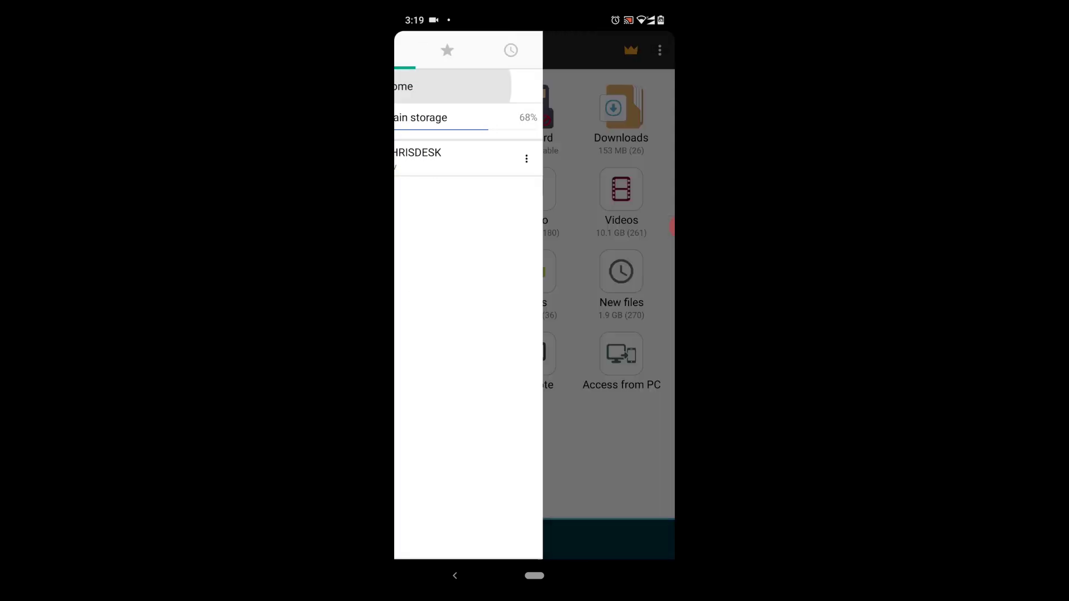
click(447, 117)
scroll(534, 306, down, 10)
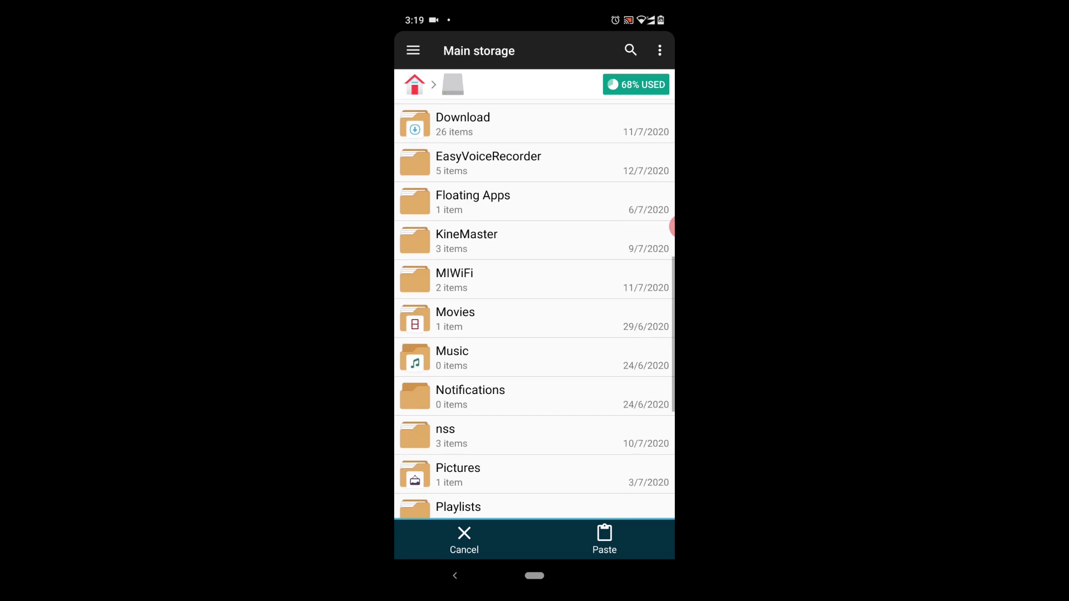
click(604, 539)
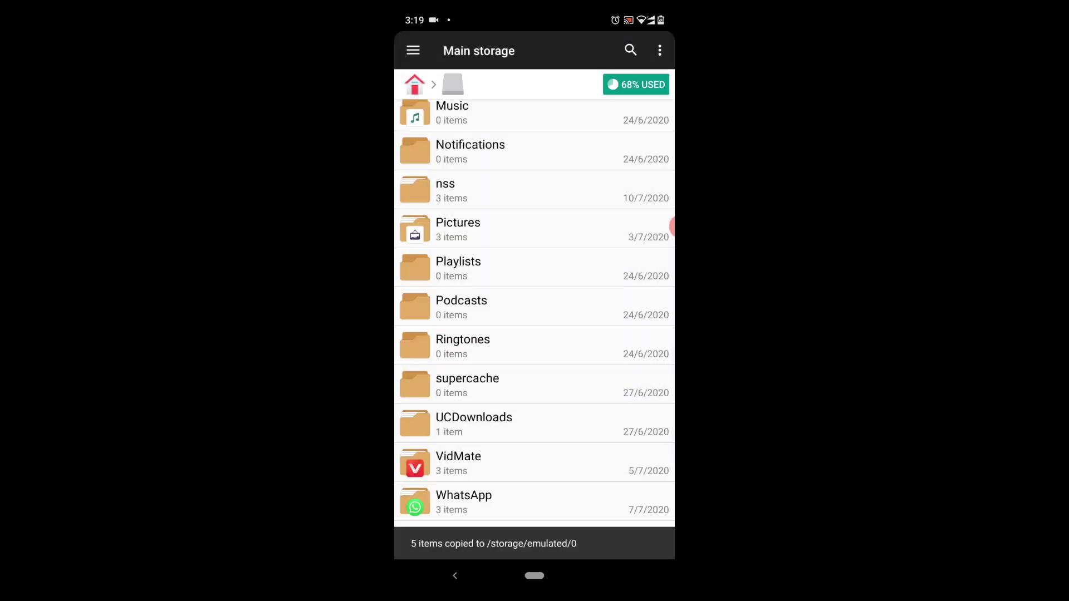
Look through the phone's Main storage for the copied images, then leave the folder.
scroll(535, 329, up, 5)
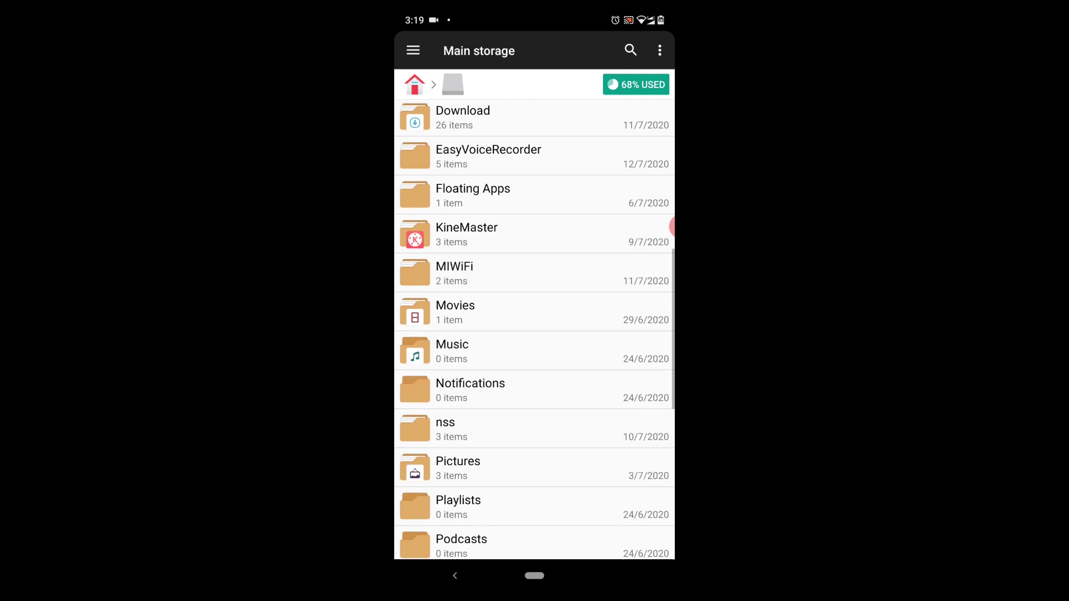
scroll(534, 329, up, 5)
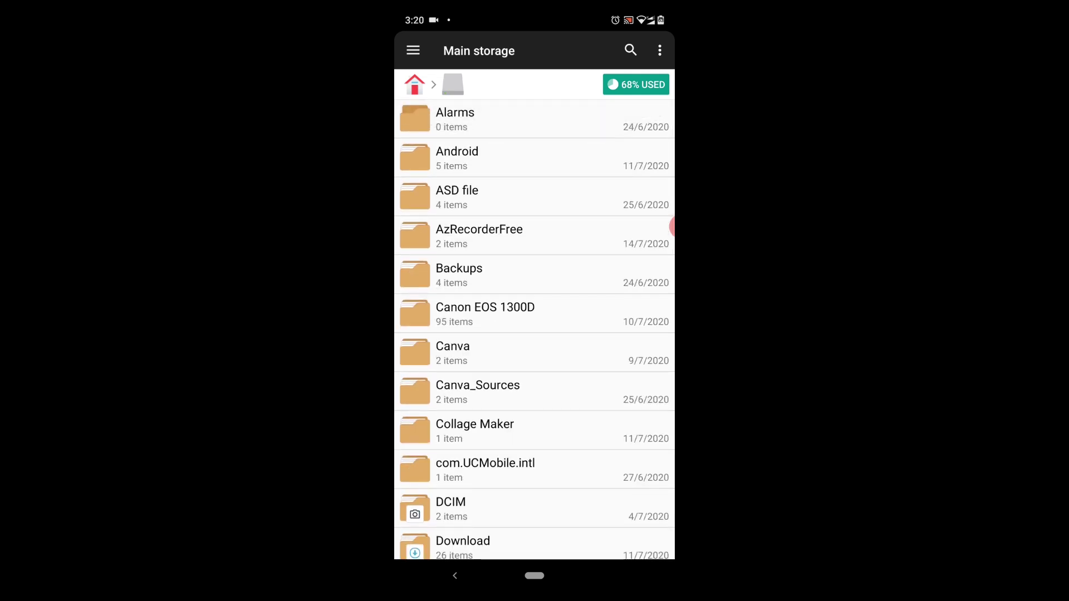
scroll(535, 328, down, 10)
scroll(534, 328, up, 10)
scroll(535, 328, down, 3)
scroll(534, 329, down, 10)
scroll(534, 329, up, 10)
scroll(535, 329, down, 10)
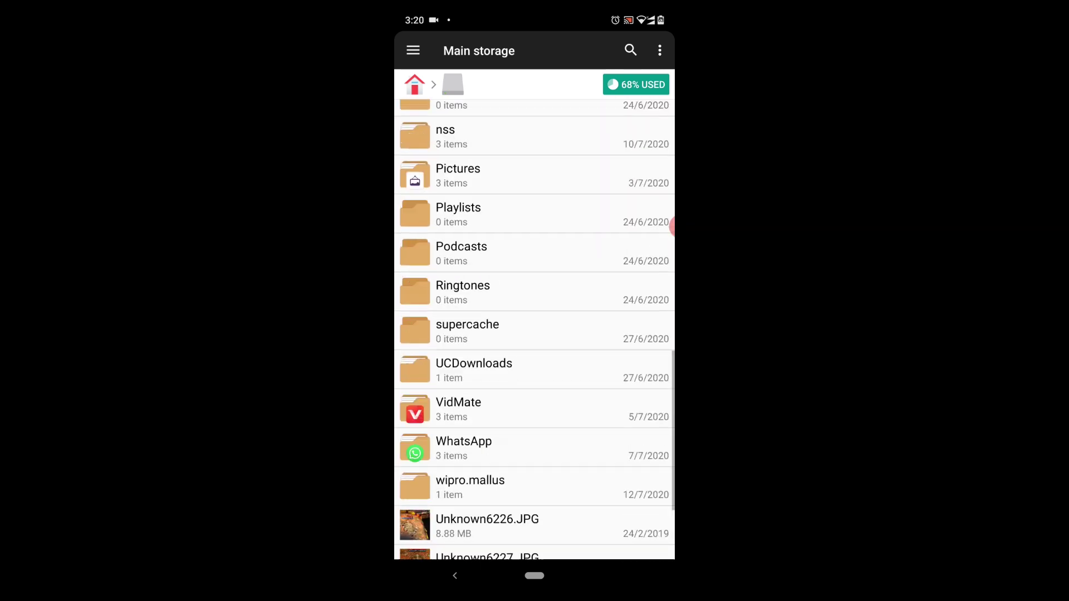
click(455, 576)
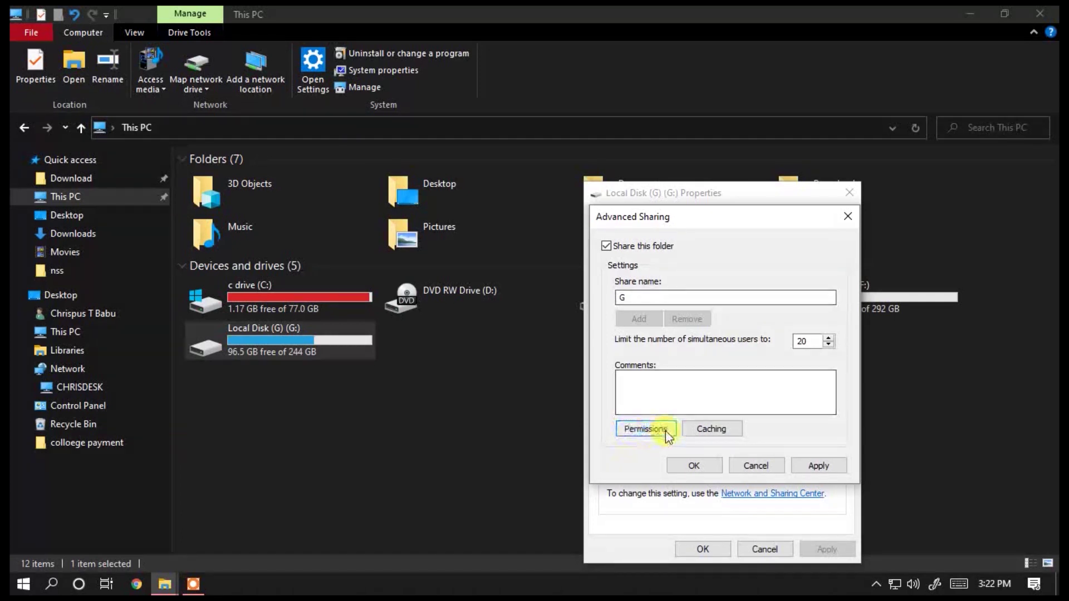
Switch to the PC, open the share permissions for drive G, and search for all users and groups that can be added.
click(666, 430)
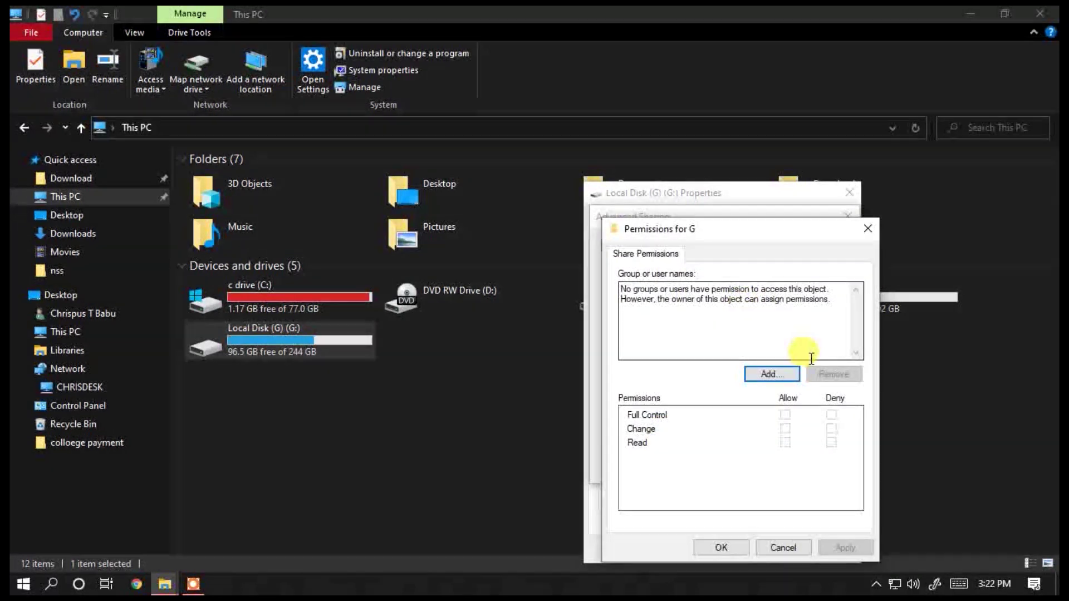
click(774, 374)
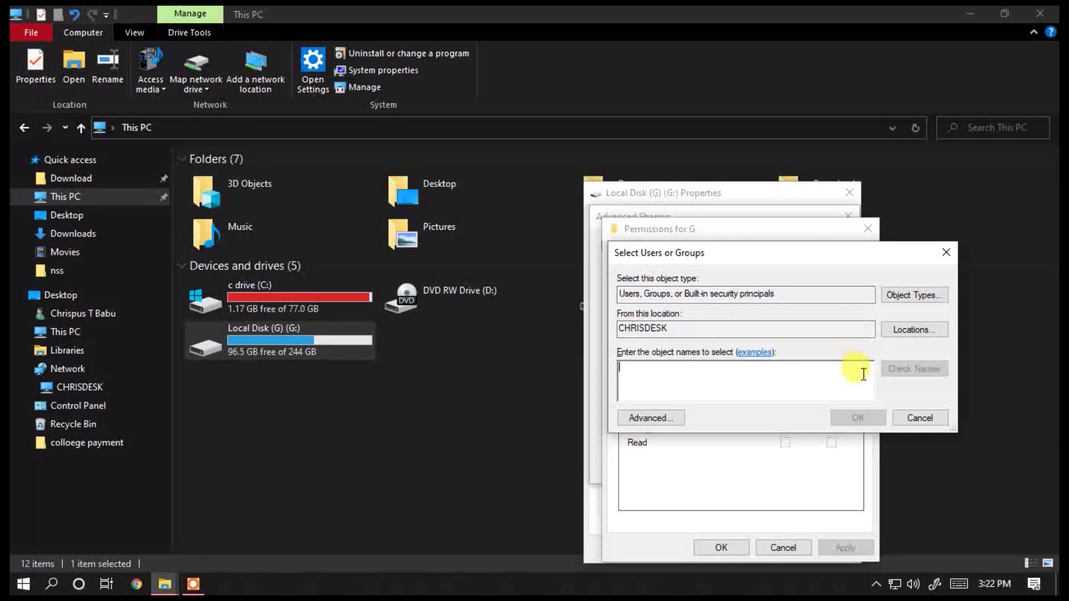
click(657, 419)
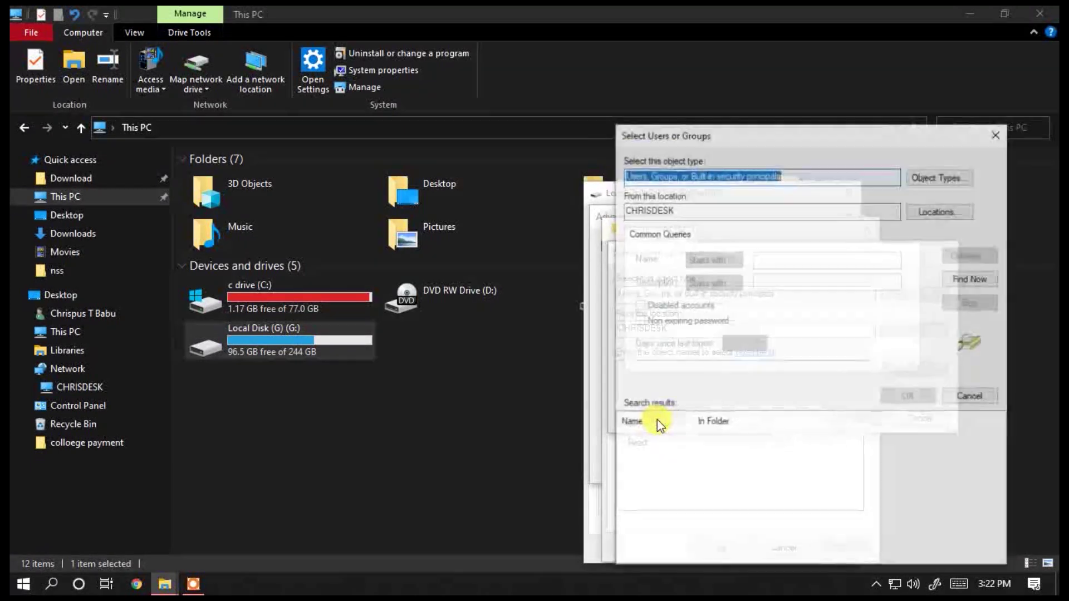
click(974, 283)
Select Everyone from the found users and groups and add it to drive G's share permissions.
scroll(687, 464, down, 1)
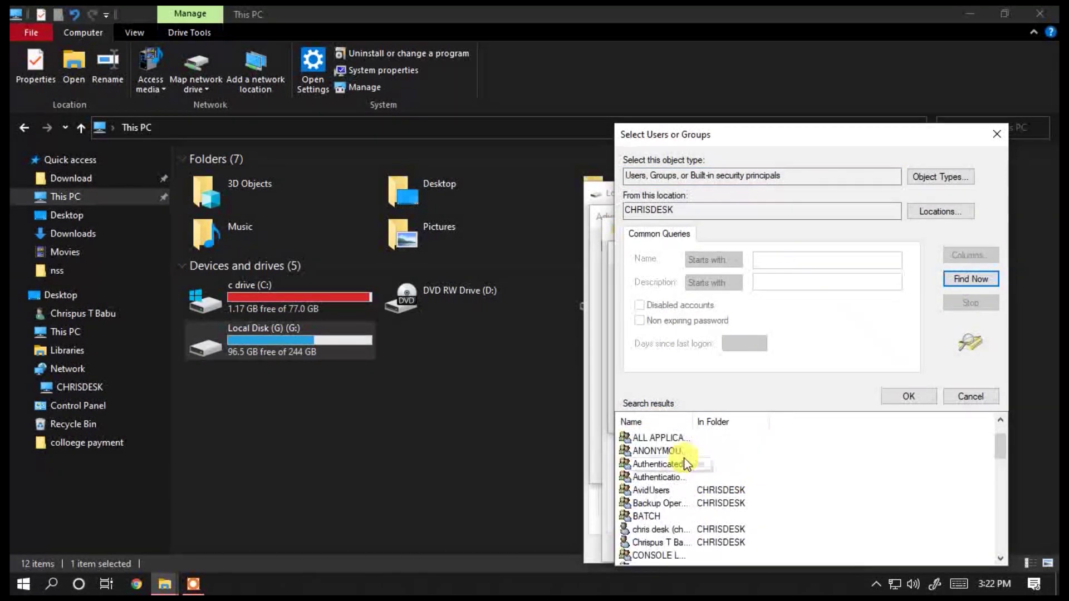
scroll(684, 462, down, 2)
scroll(664, 515, down, 2)
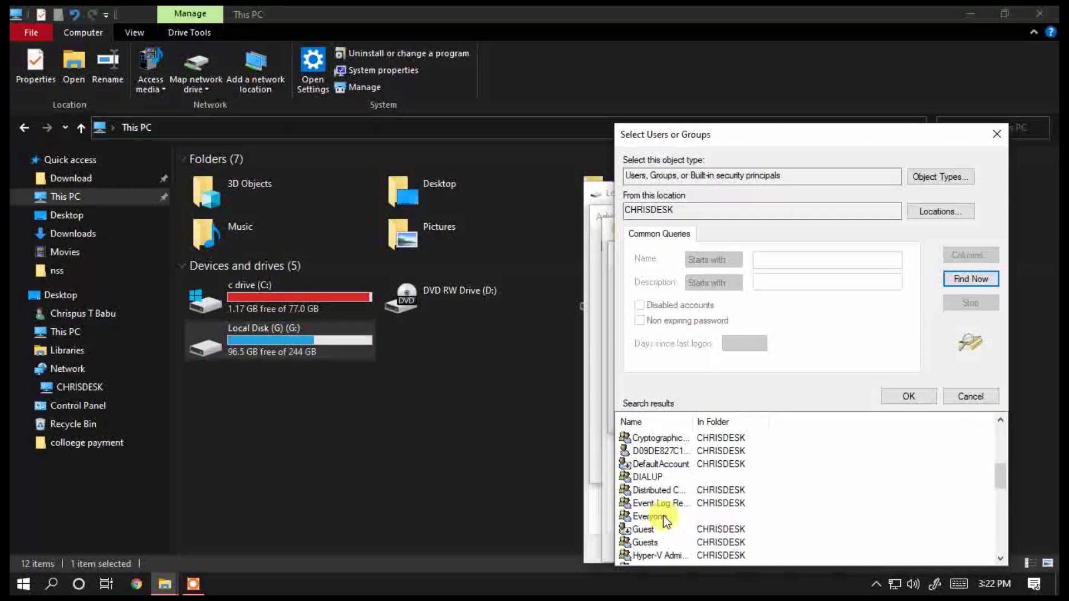
click(663, 514)
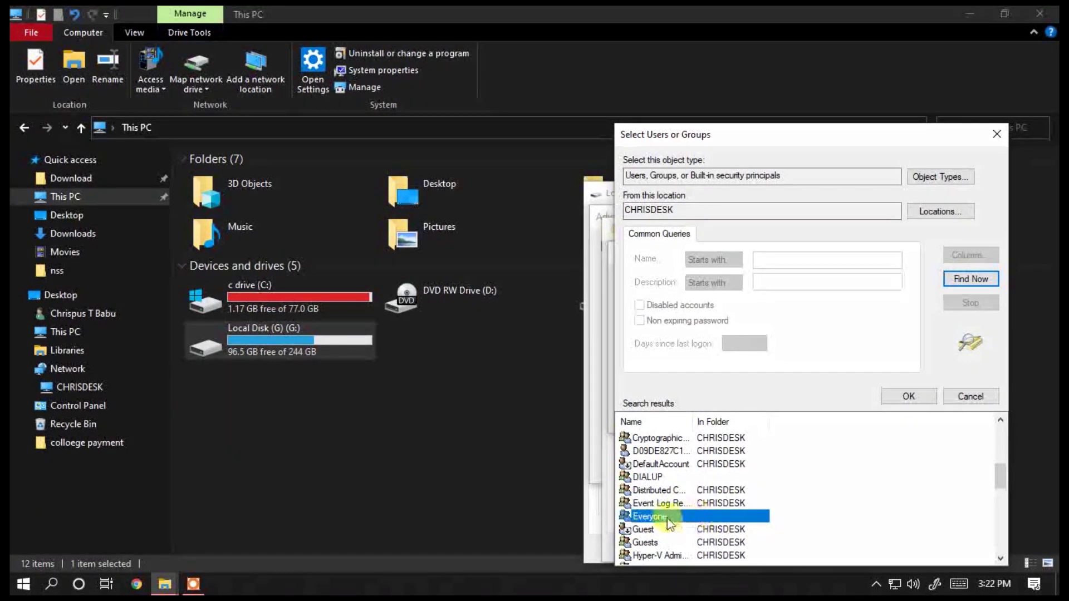
scroll(665, 512, up, 2)
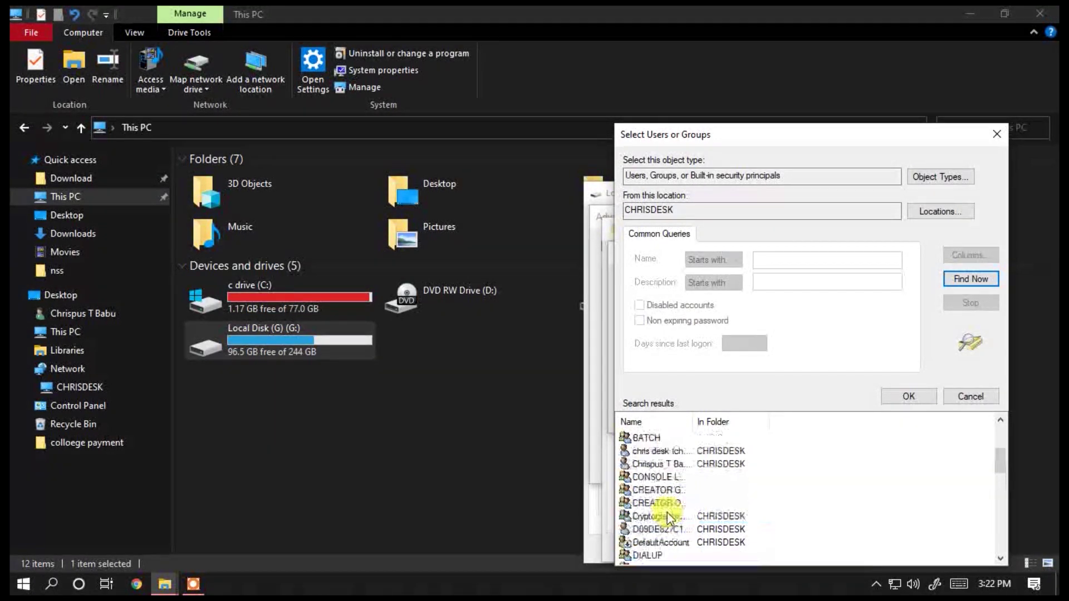
click(666, 467)
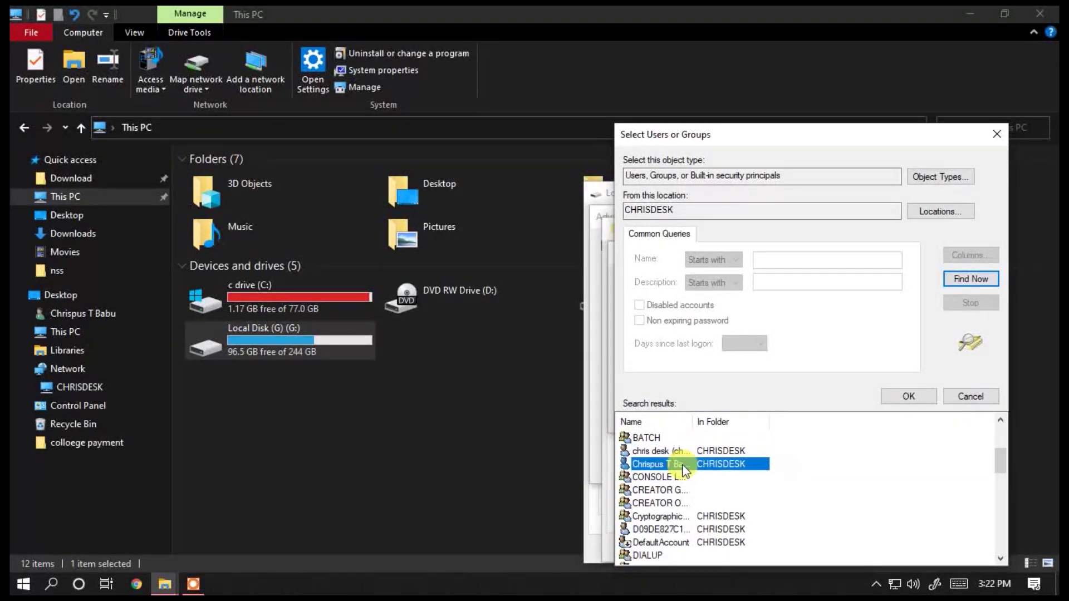
scroll(684, 471, down, 2)
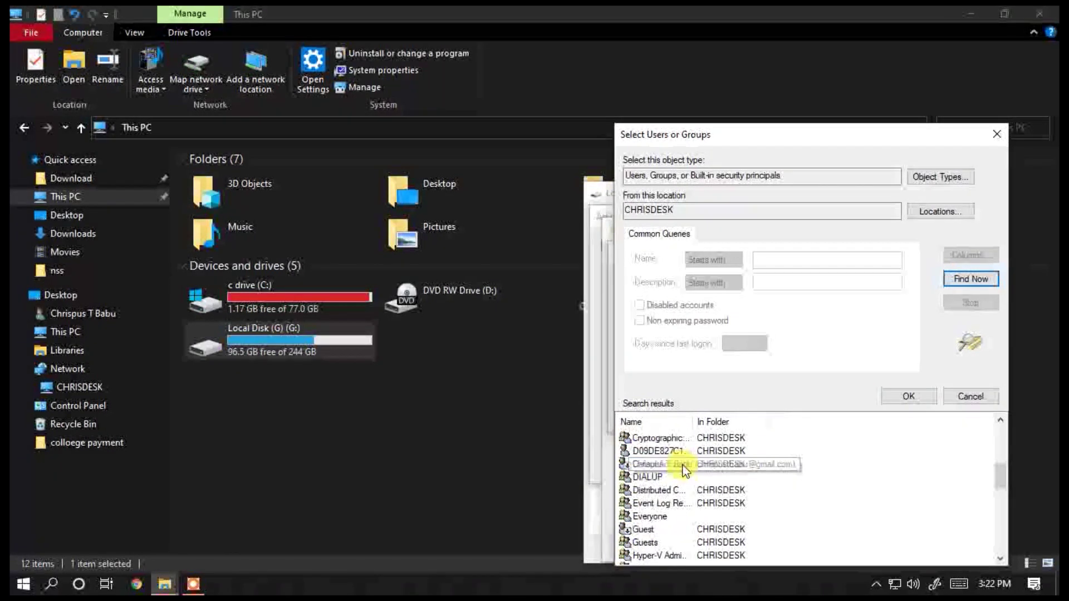
click(661, 517)
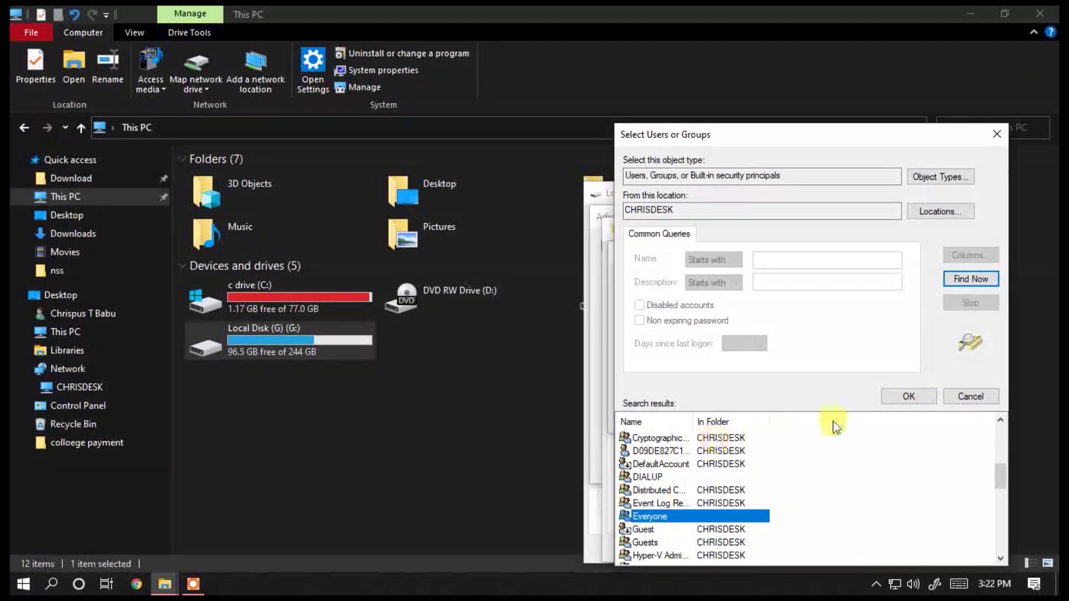
click(907, 396)
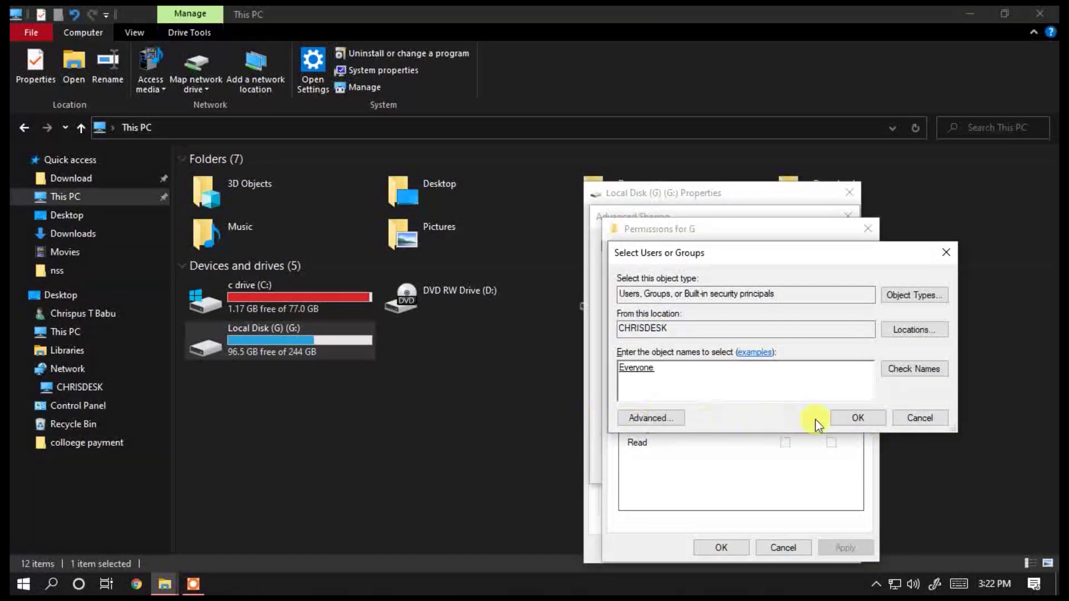
click(868, 418)
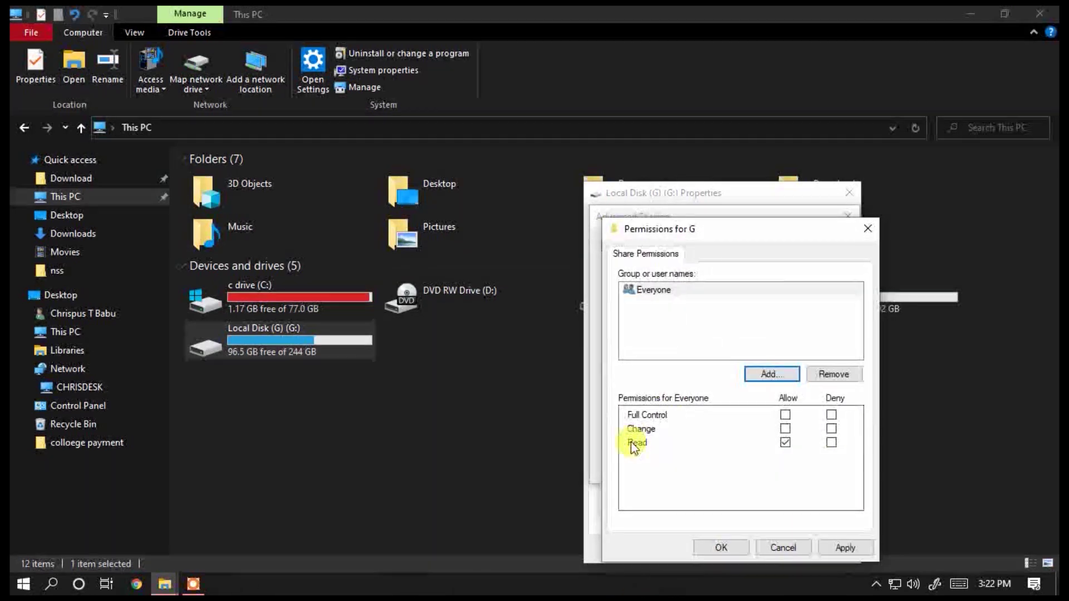
Accept Everyone's share permissions for drive G, apply the advanced sharing settings, and close the drive's properties.
click(724, 548)
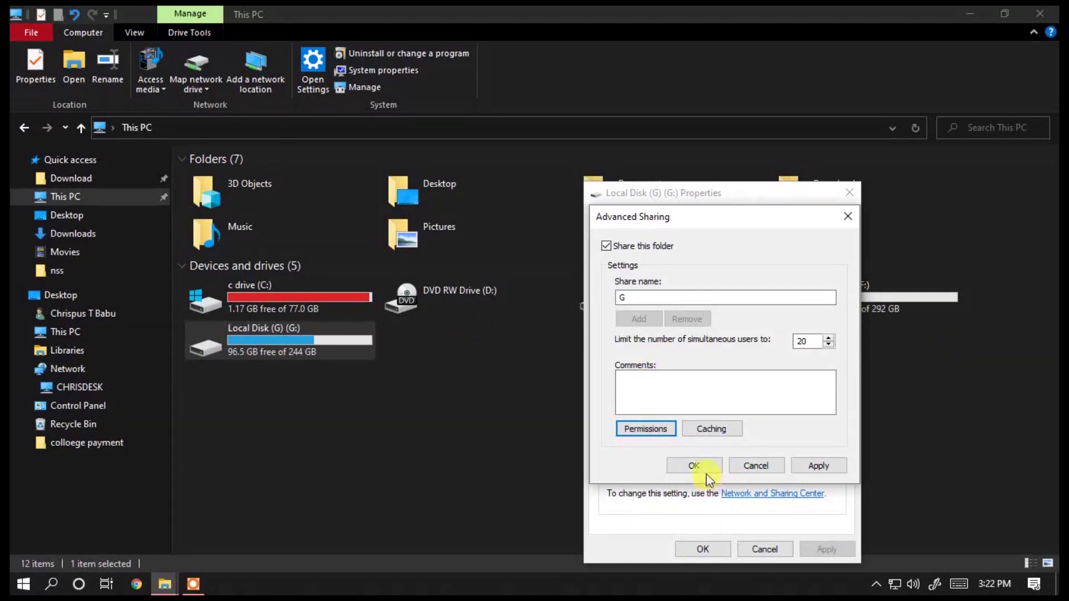
click(694, 465)
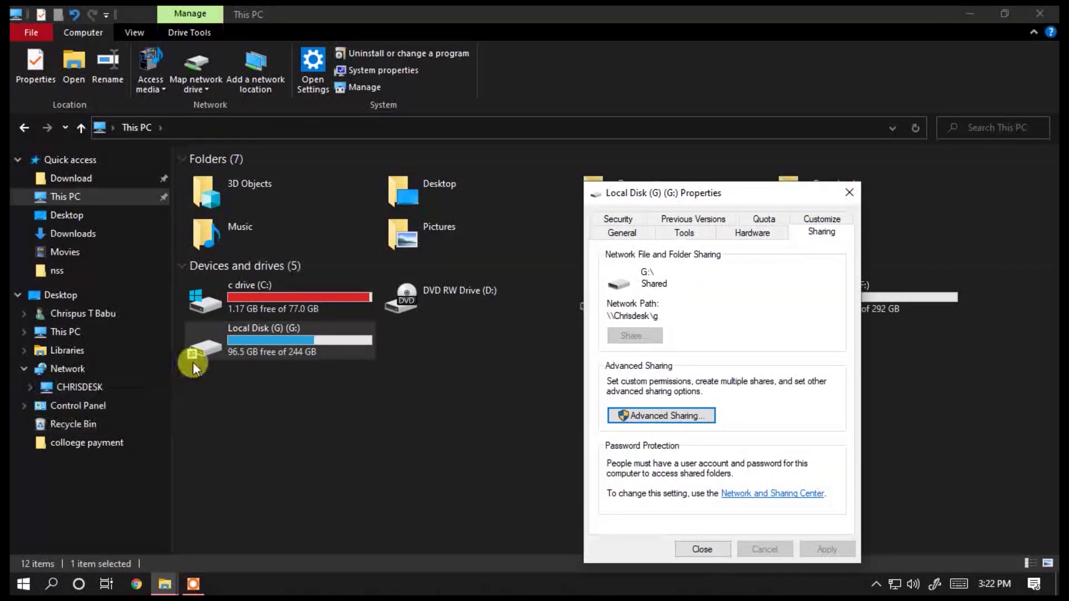
click(852, 194)
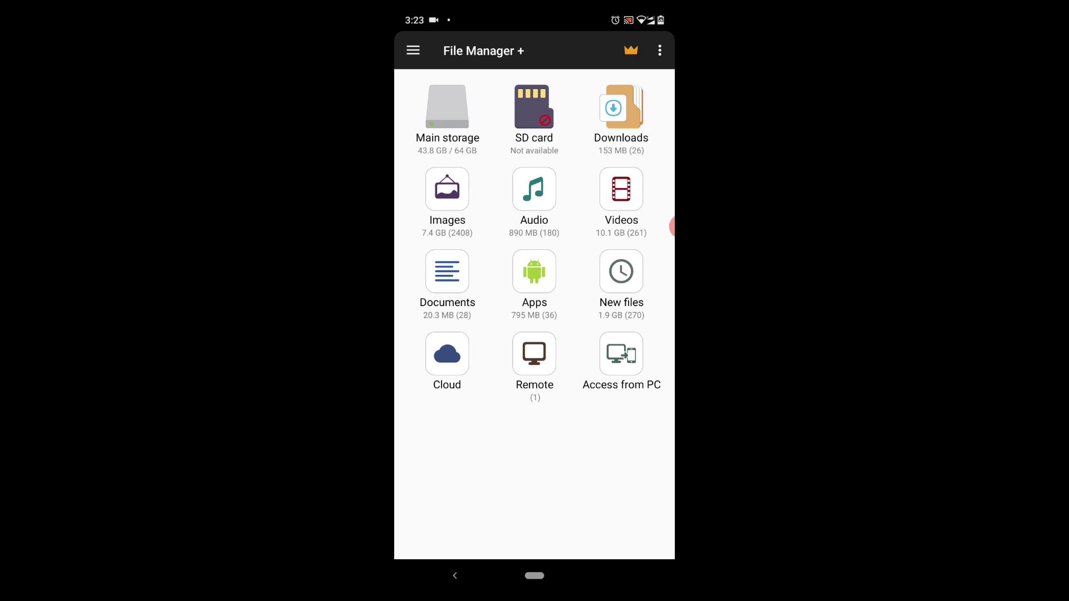
Switch to File Manager + on the phone and open the shared G drive in the CHRISDESK remote location.
click(535, 354)
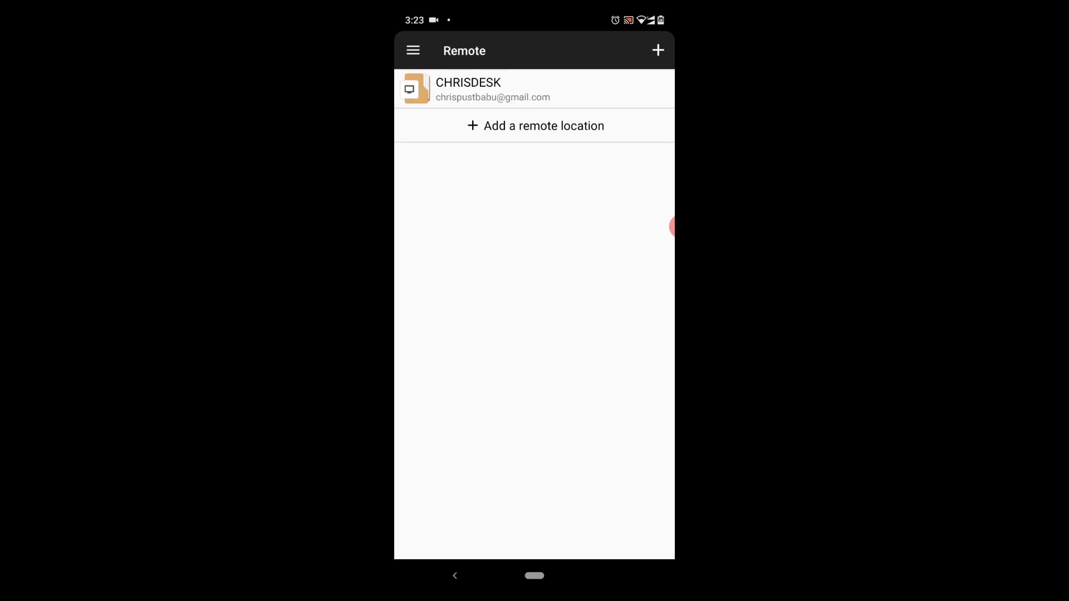
click(484, 89)
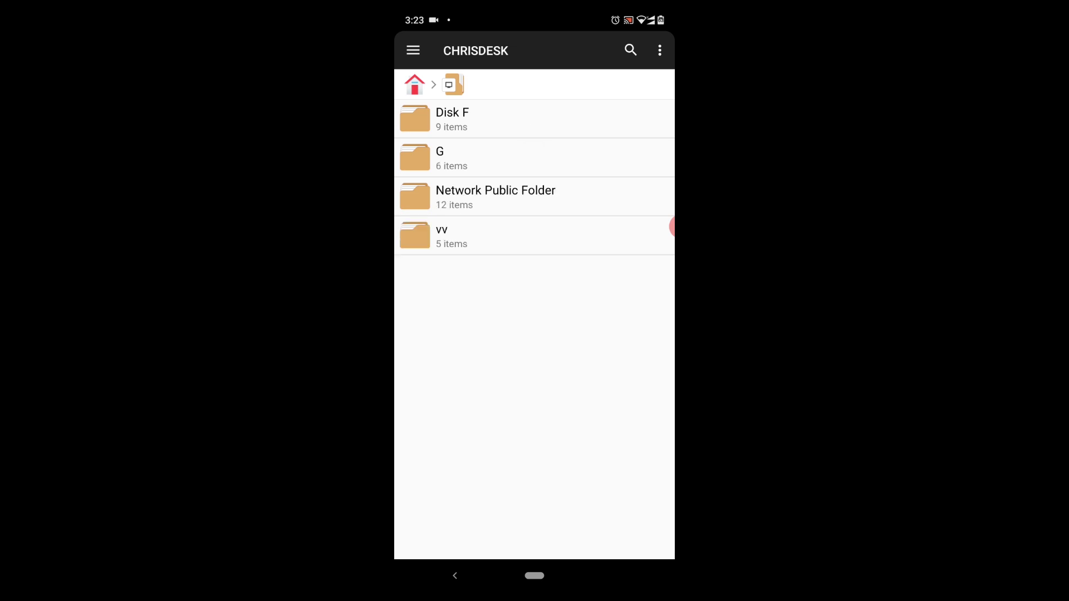
click(446, 157)
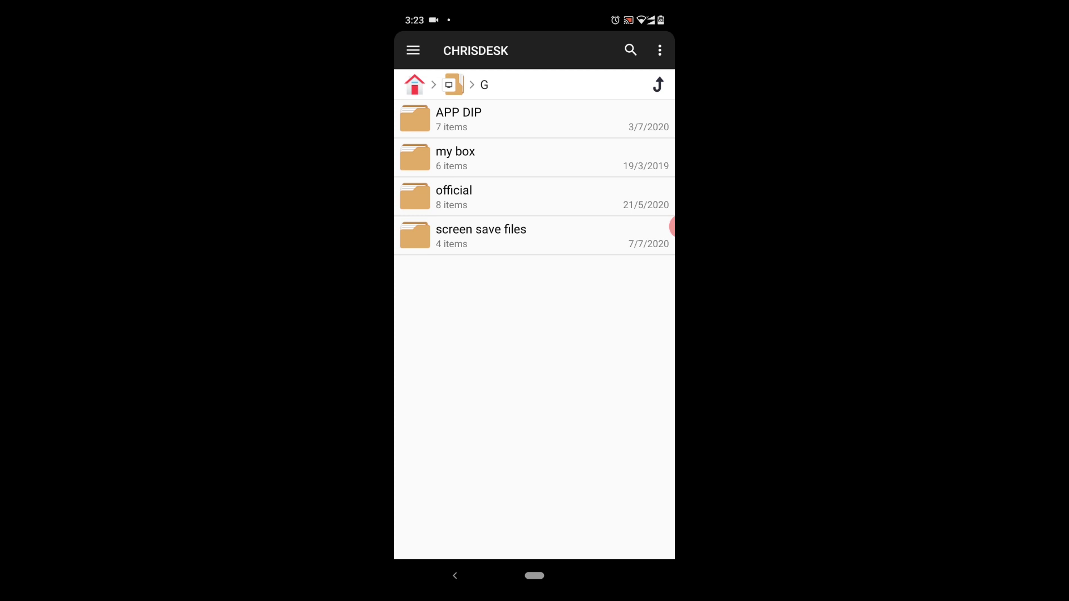
Look inside the APP DIP and my box folders on the shared G drive, returning to the drive's root after each.
click(458, 117)
click(455, 576)
click(455, 156)
click(454, 575)
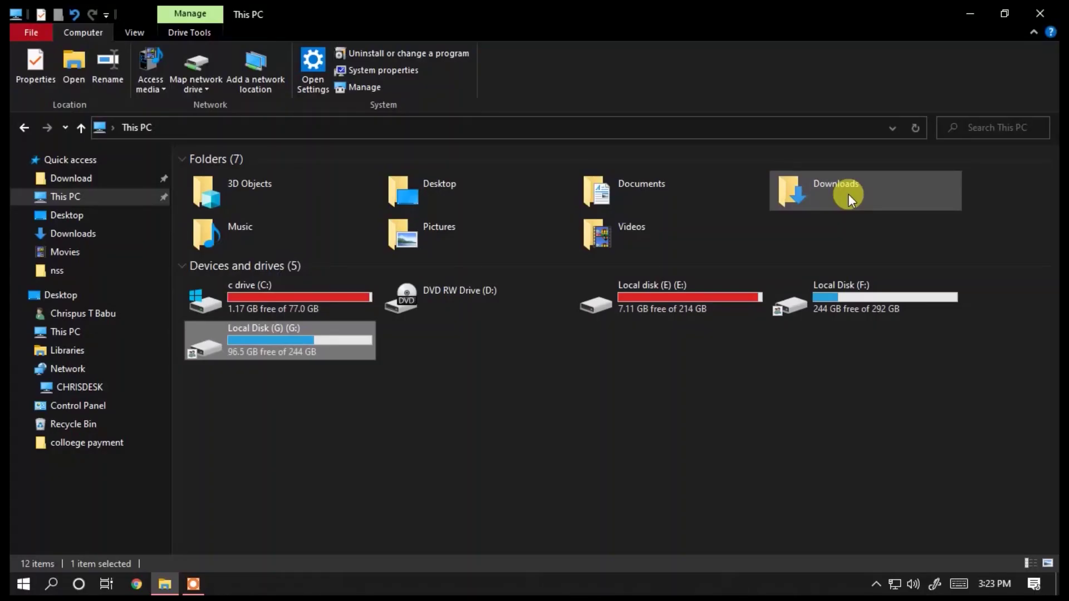